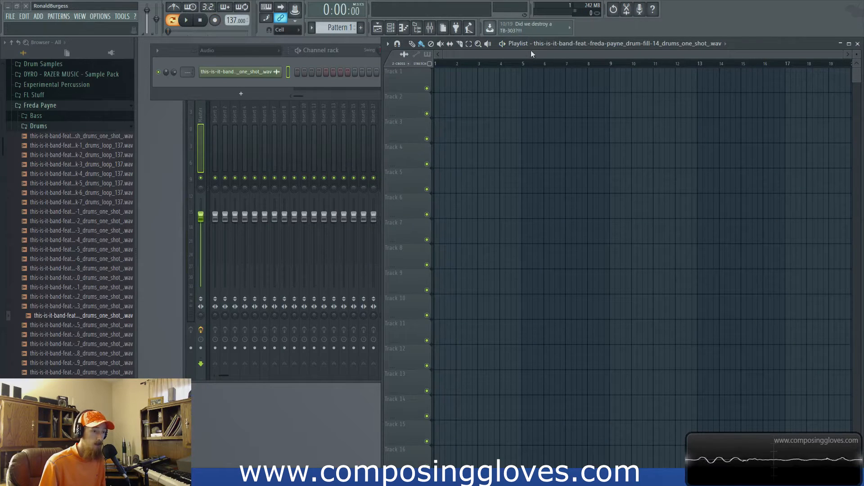
mouse_move(777, 47)
mouse_down()
mouse_move(674, 53)
mouse_move(788, 52)
mouse_move(787, 33)
mouse_move(775, 48)
mouse_up()
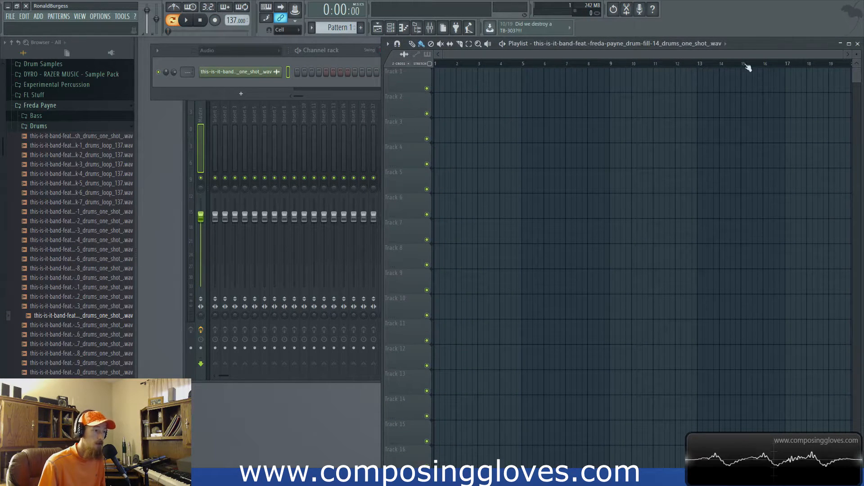
scroll(627, 161, down, 10)
scroll(629, 160, up, 10)
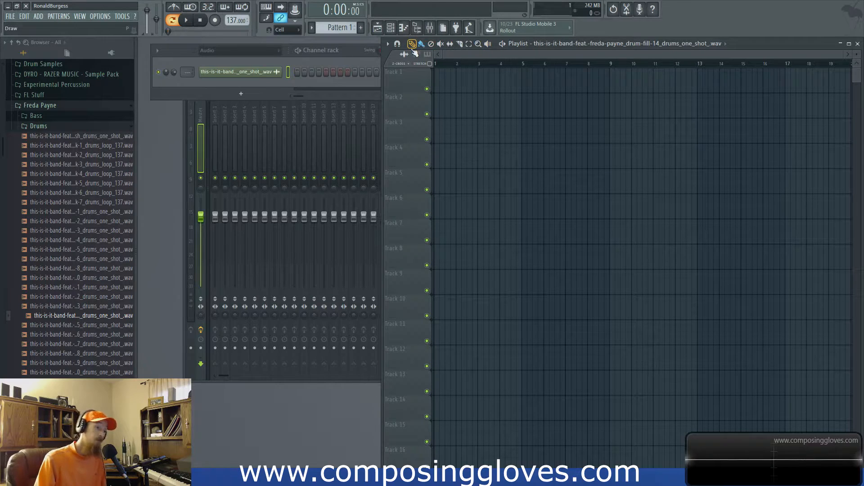
right_click(502, 110)
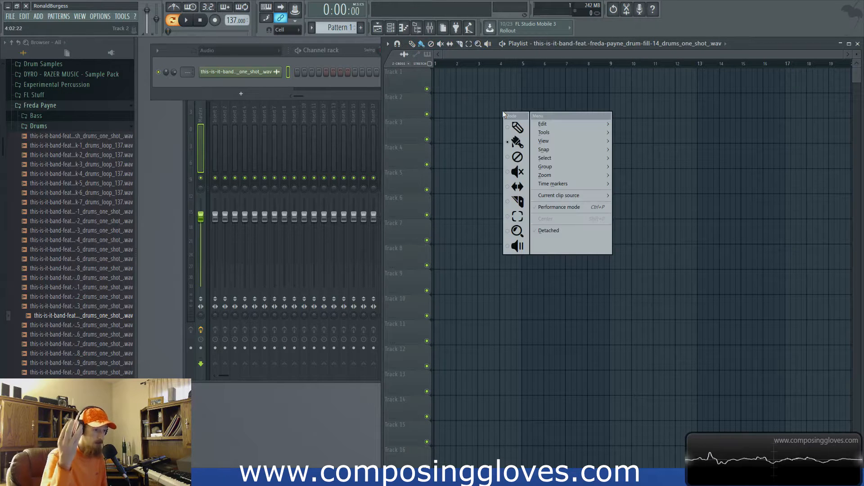
click(476, 89)
right_click(478, 90)
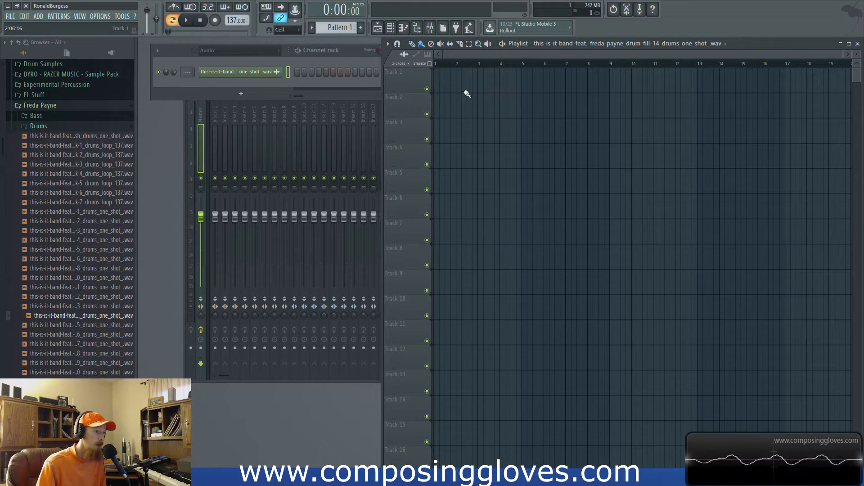
click(418, 55)
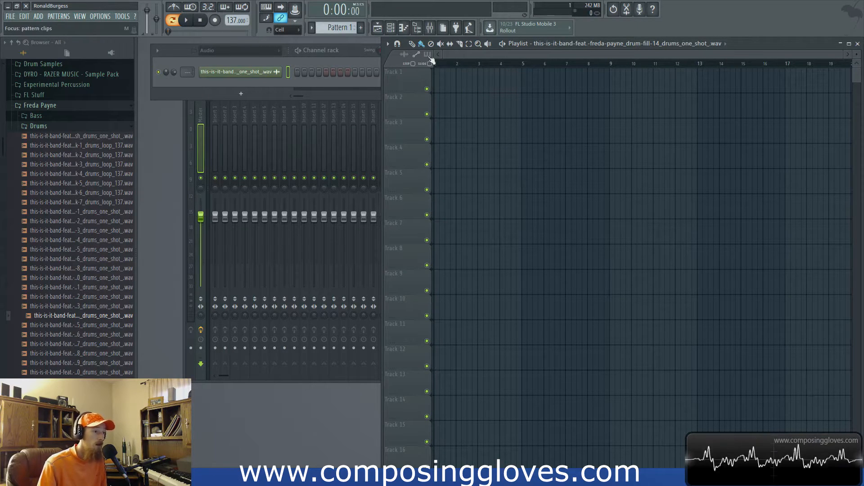
click(404, 54)
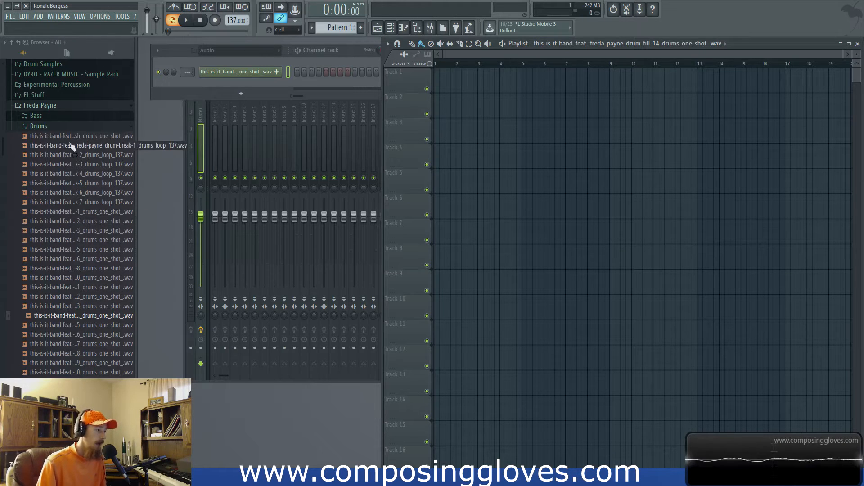
- Place the drum-break-1 drums loop on Track 1 of the playlist and move the clip to start at bar 2
drag(74, 146, 444, 83)
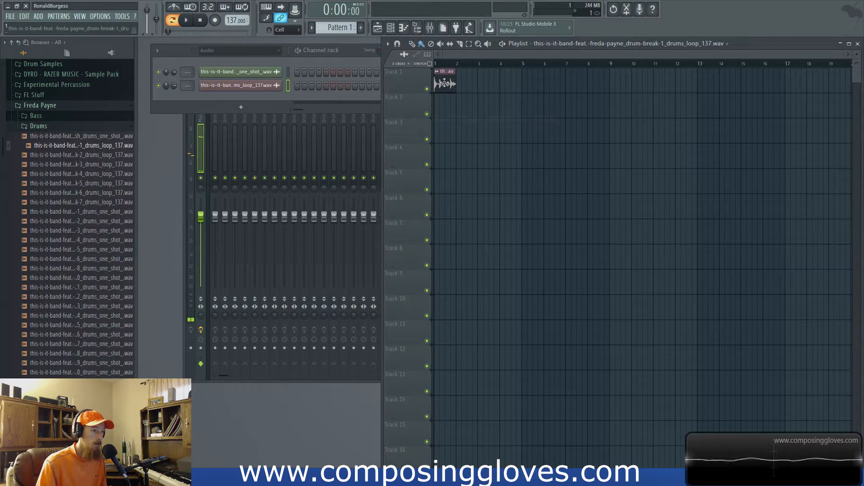
scroll(458, 108, up, 5)
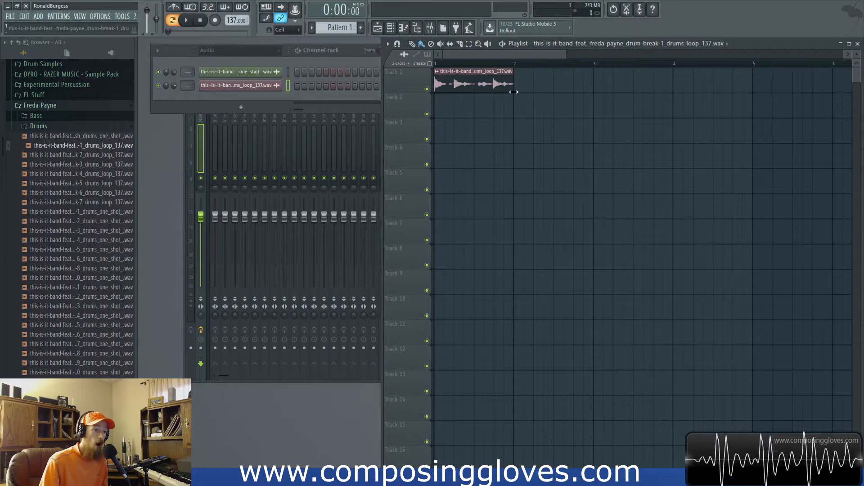
drag(456, 90, 536, 93)
scroll(537, 99, down, 3)
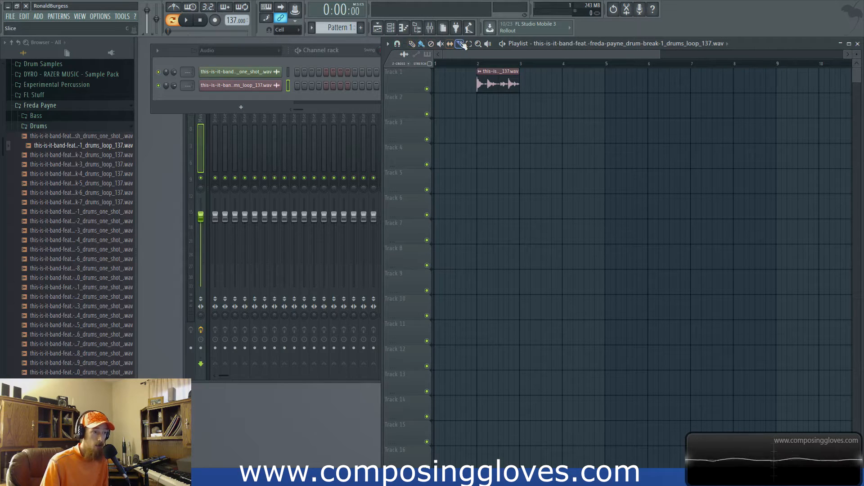
- Switch the playlist to the Draw tool
right_click(493, 106)
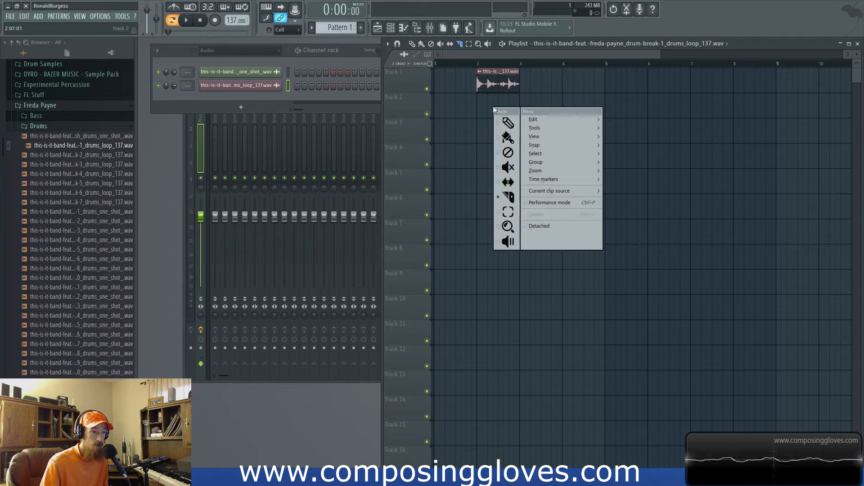
right_click(507, 183)
right_click(508, 183)
click(521, 201)
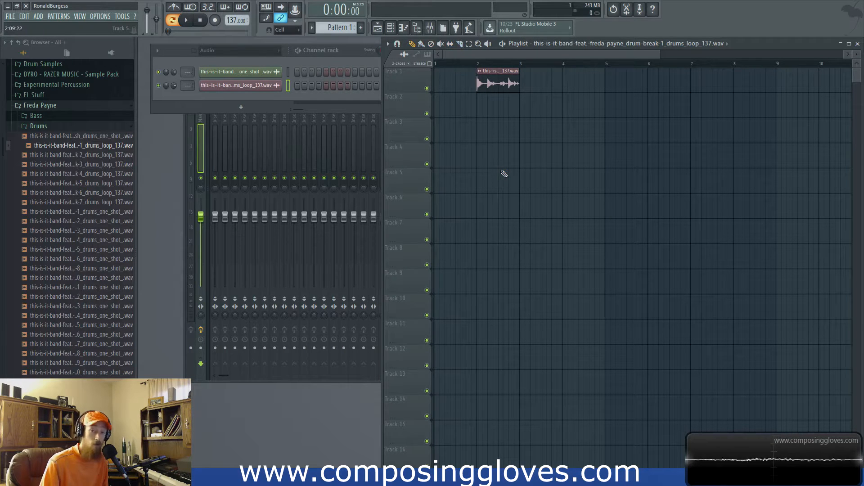
right_click(501, 169)
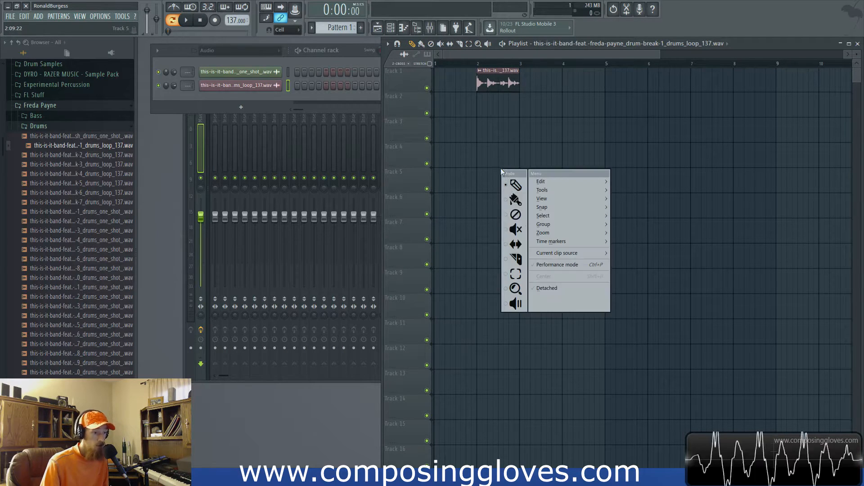
click(514, 260)
click(412, 44)
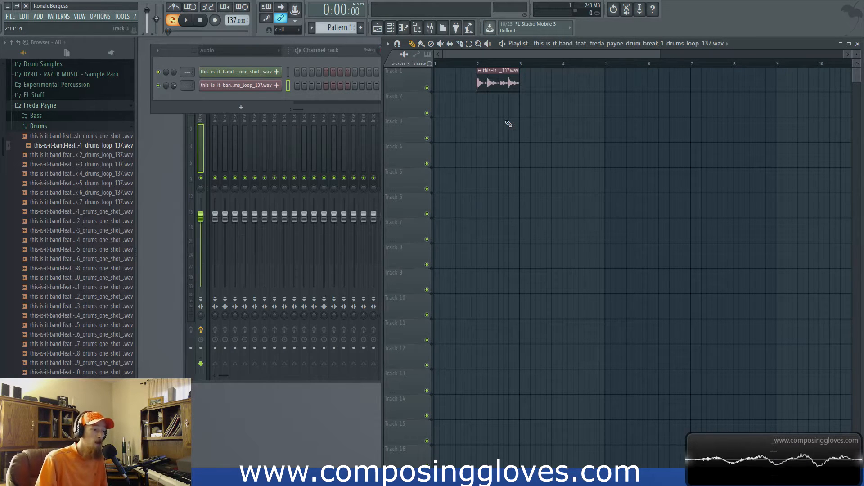
- Try slicing the Track 1 drum loop clip with the Draw tool active, and undo the slices
mouse_move(447, 107)
mouse_down()
mouse_move(604, 108)
mouse_move(444, 110)
mouse_up()
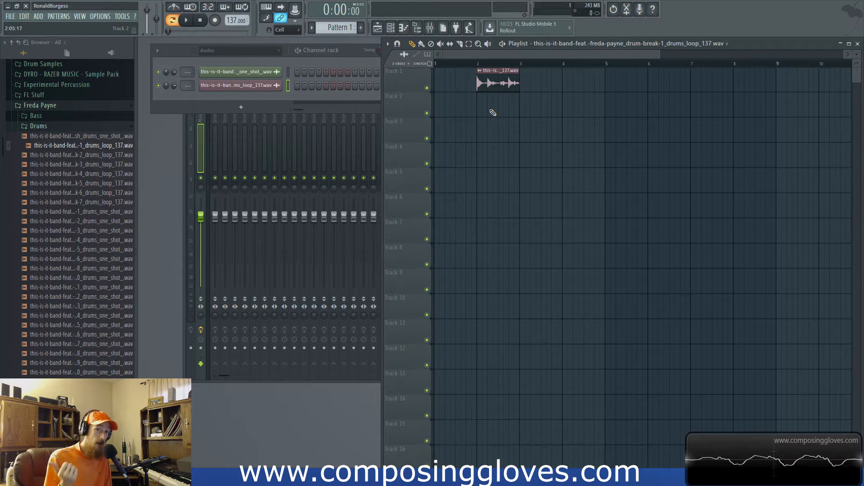
shift+right_click(490, 110)
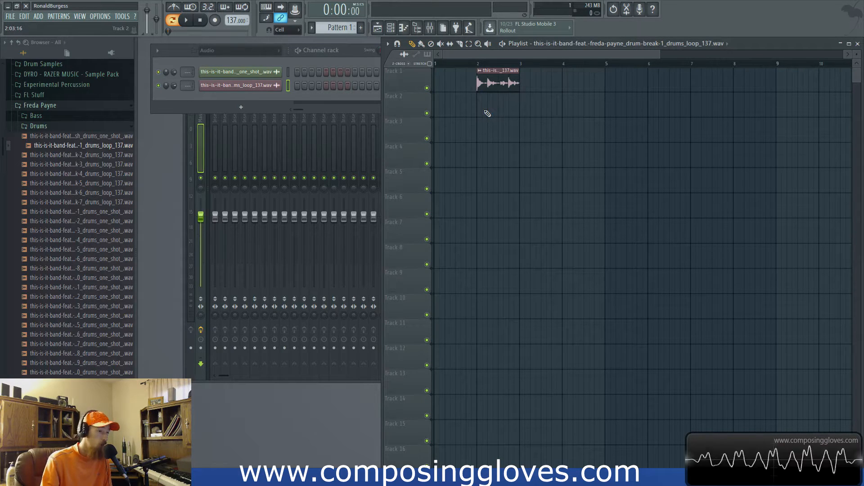
drag(490, 107, 517, 89)
key(ctrl+alt+z)
key(ctrl+alt+z)
key(ctrl+alt+z)
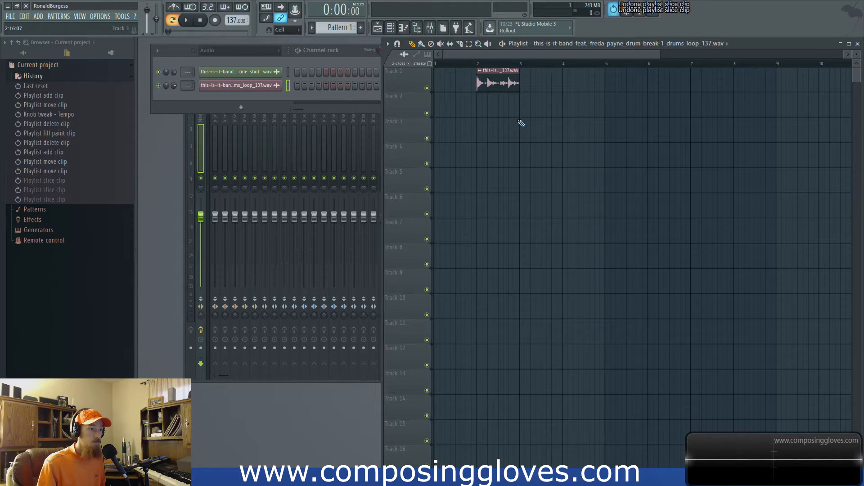
- Clone the drum loop clip onto Tracks 2 and 3, with an overlapping extra copy on Track 2, and delete both Track 2 copies
drag(507, 78, 498, 134)
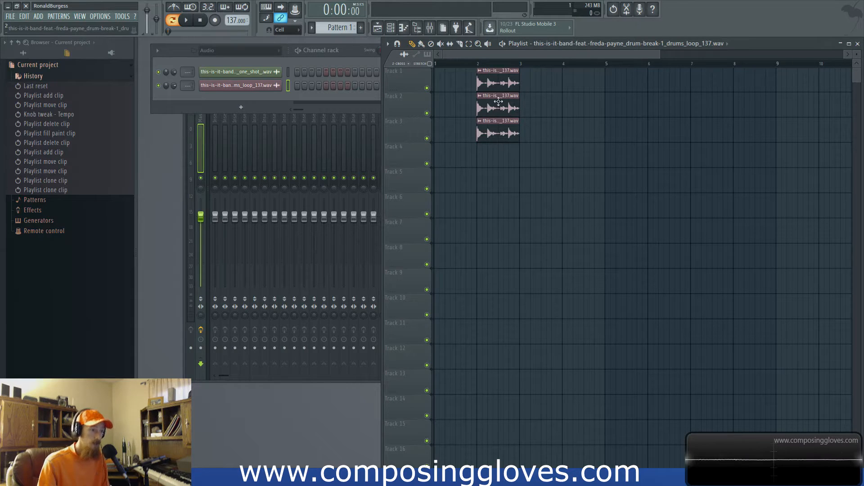
shift+click(498, 101)
drag(489, 104, 515, 105)
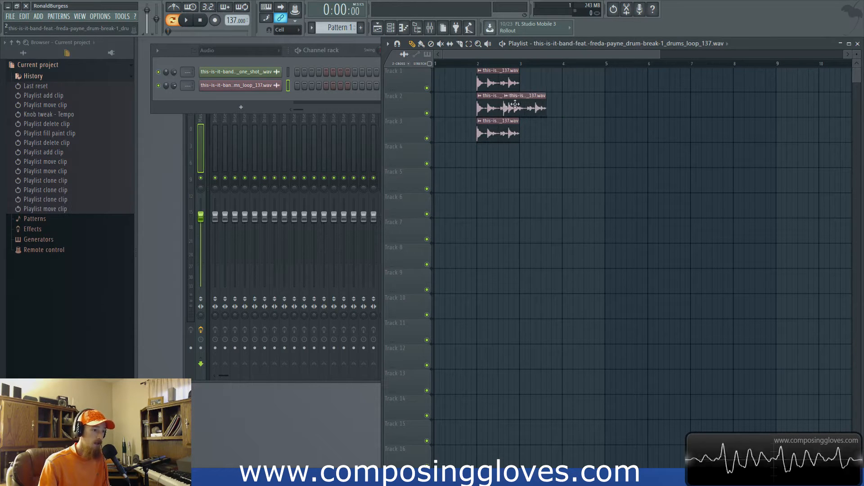
right_click(515, 105)
right_click(499, 108)
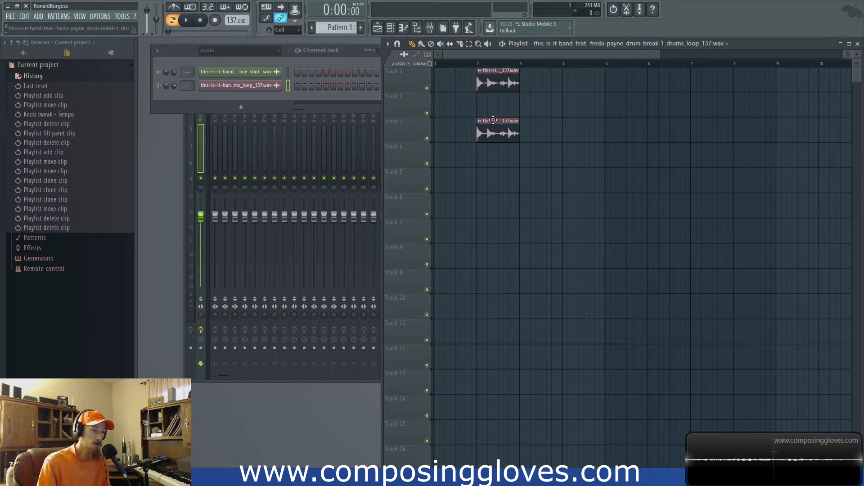
- Clone the drum loop clip onto Track 2 again and try the Slice tool before returning to the Draw tool
drag(499, 87, 499, 111)
click(514, 99)
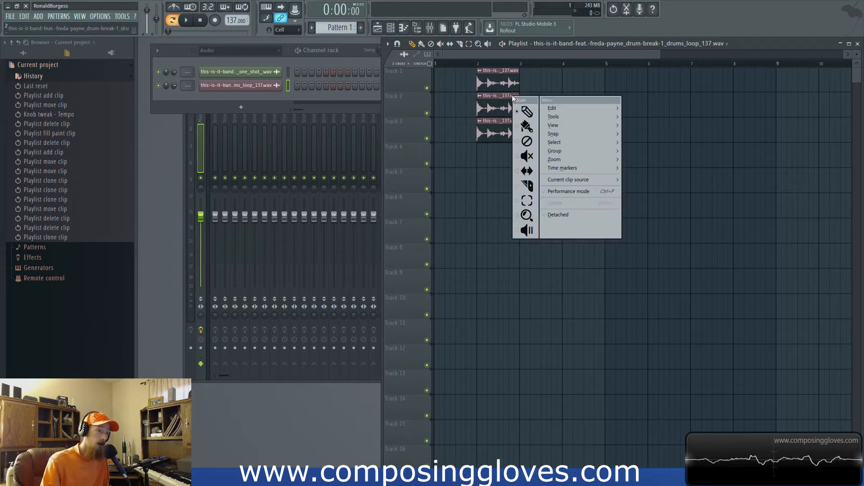
click(533, 182)
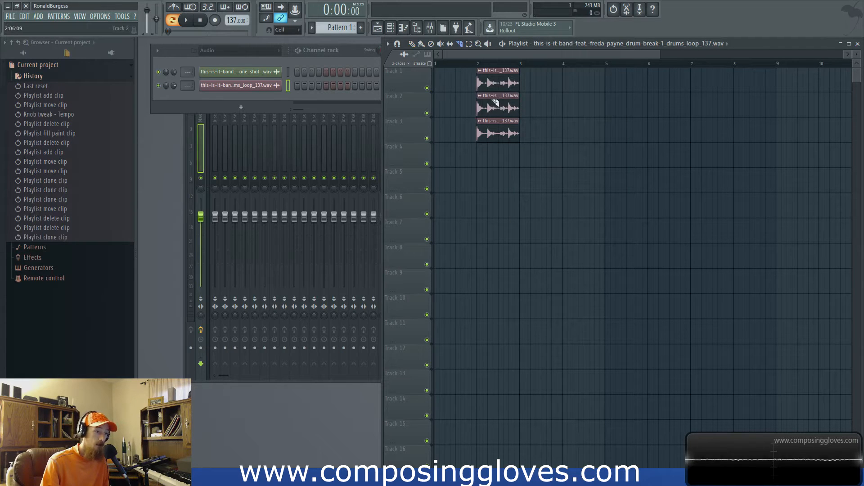
right_click(513, 101)
click(525, 120)
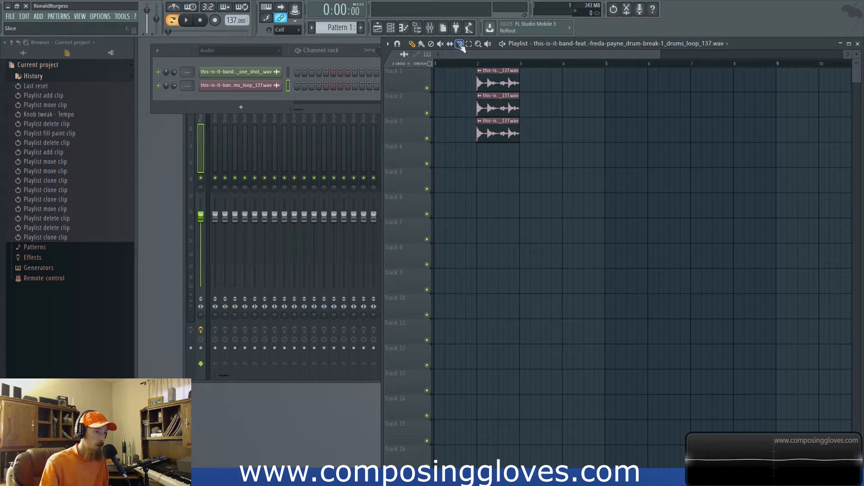
click(461, 45)
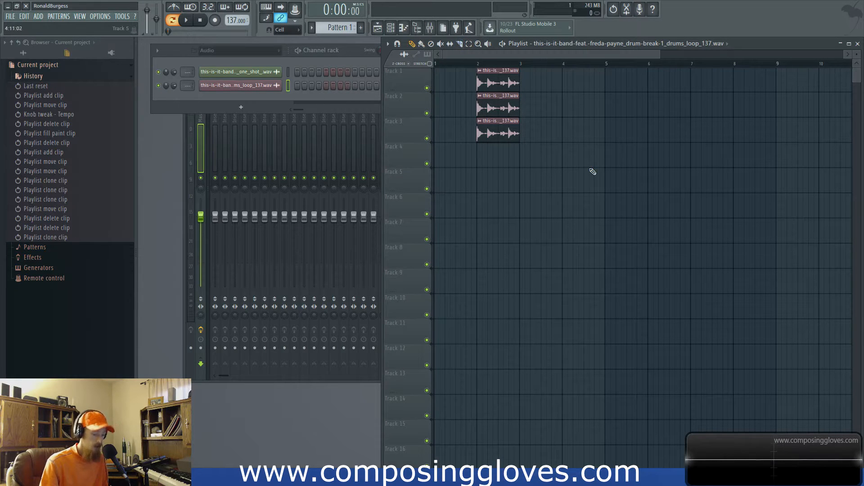
key(p)
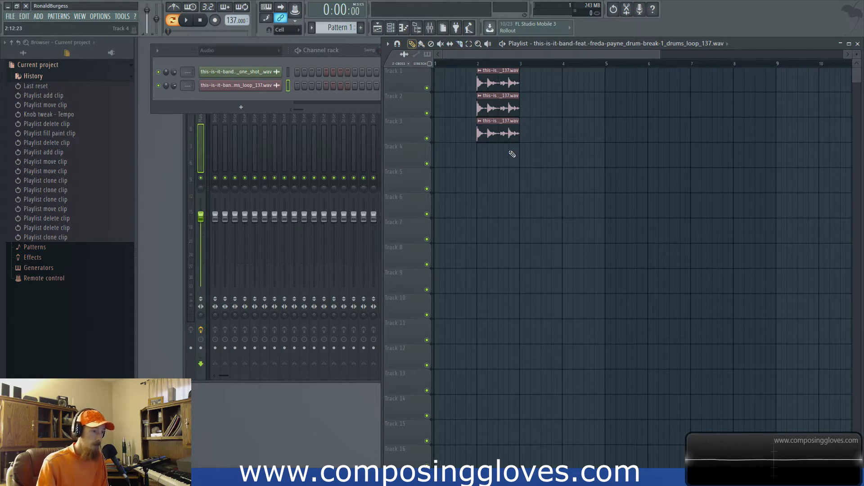
- Add an overlapping drum loop clip on Track 3, and delete all the copies on Tracks 2 and 3
right_click(508, 134)
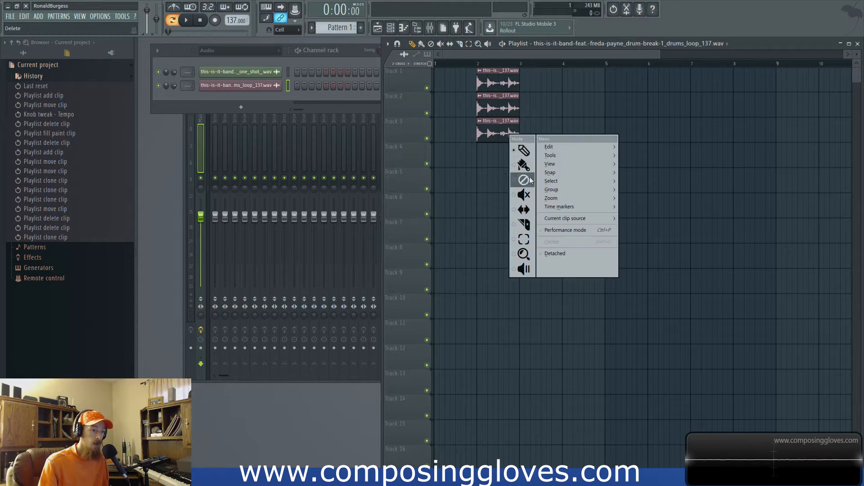
click(463, 133)
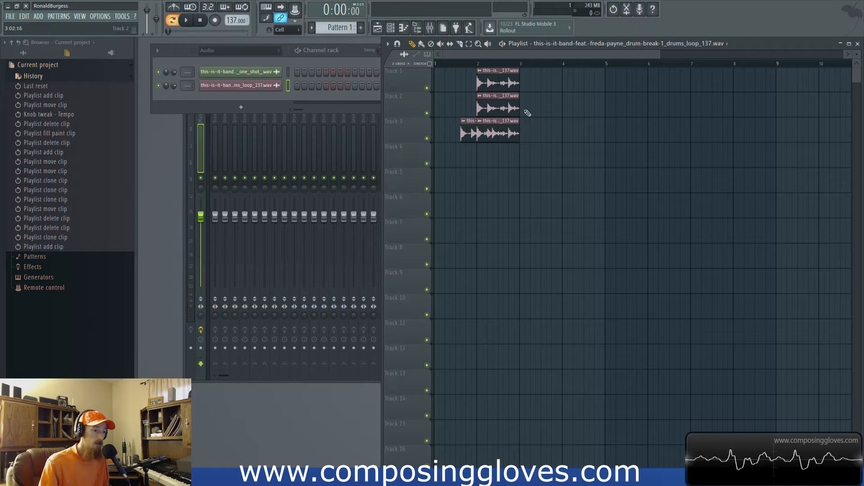
right_click(467, 135)
right_click(479, 110)
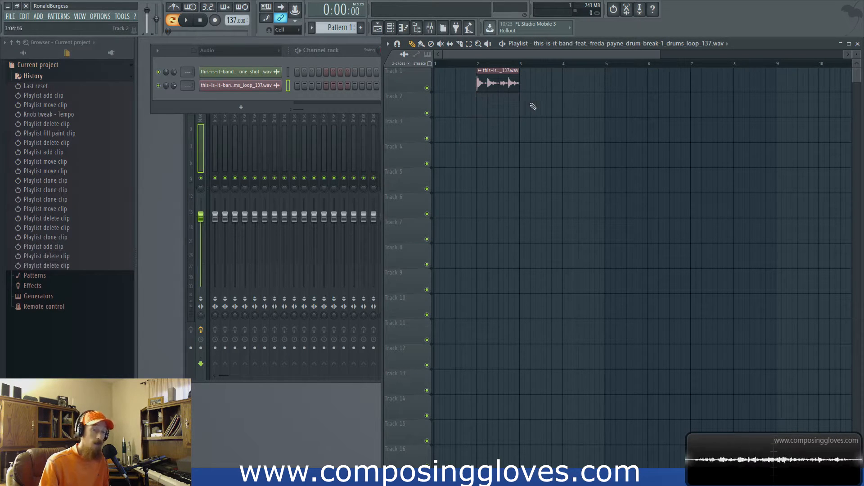
- Slice the Track 1 drum loop clip in two places and undo both slices
drag(505, 104, 515, 86)
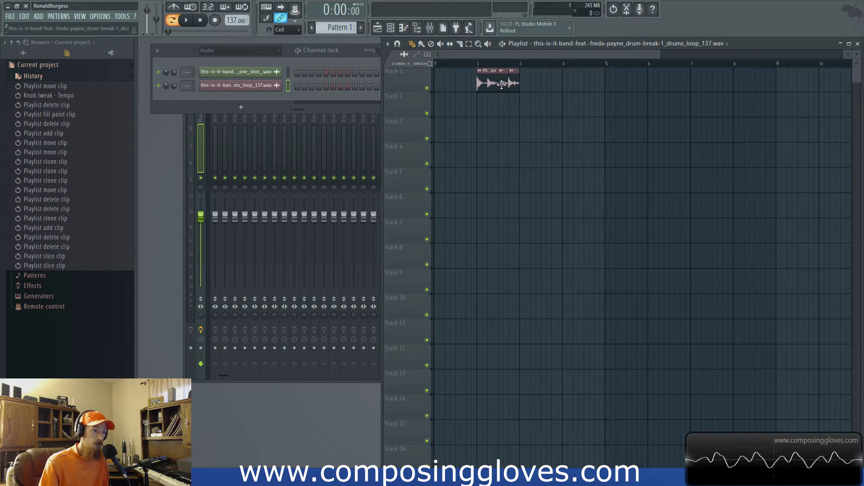
key(ctrl+z)
key(ctrl+z)
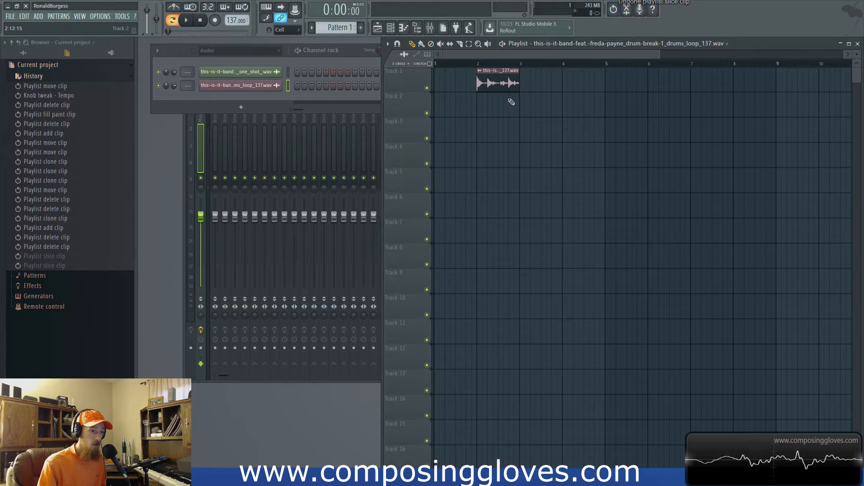
- Slice the Track 1 drum loop around its third quarter, and extend the first piece in place of the removed pieces
drag(515, 102, 513, 85)
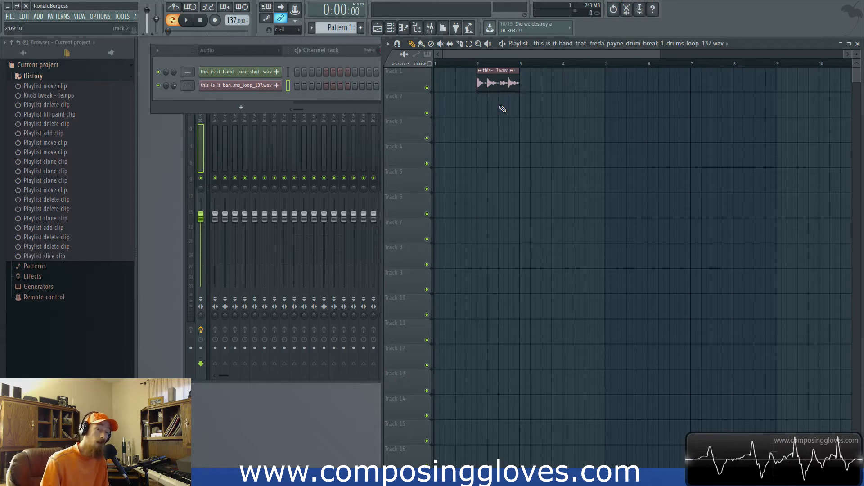
mouse_move(503, 109)
mouse_down()
mouse_move(504, 141)
mouse_move(505, 92)
mouse_move(510, 114)
mouse_up()
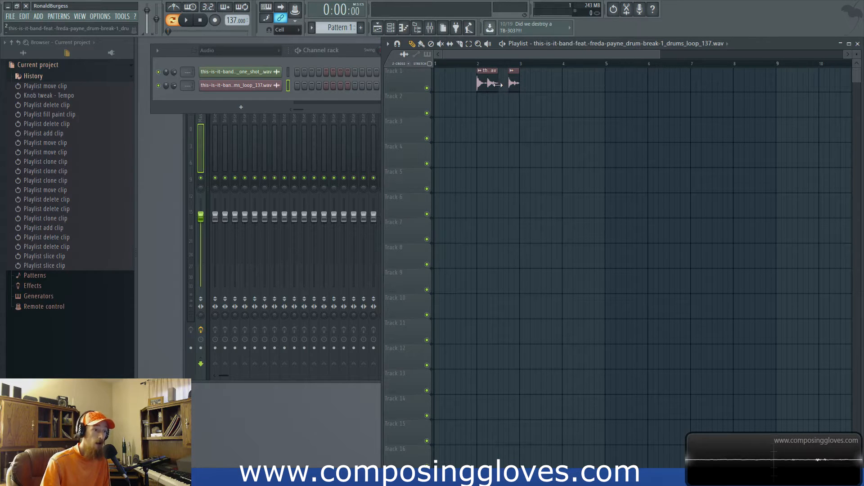
drag(498, 84, 522, 85)
right_click(514, 83)
- Slice the Track 1 drum loop near its middle and around its last hit, and delete the short tail piece
drag(501, 116, 516, 87)
drag(516, 87, 520, 92)
right_click(517, 85)
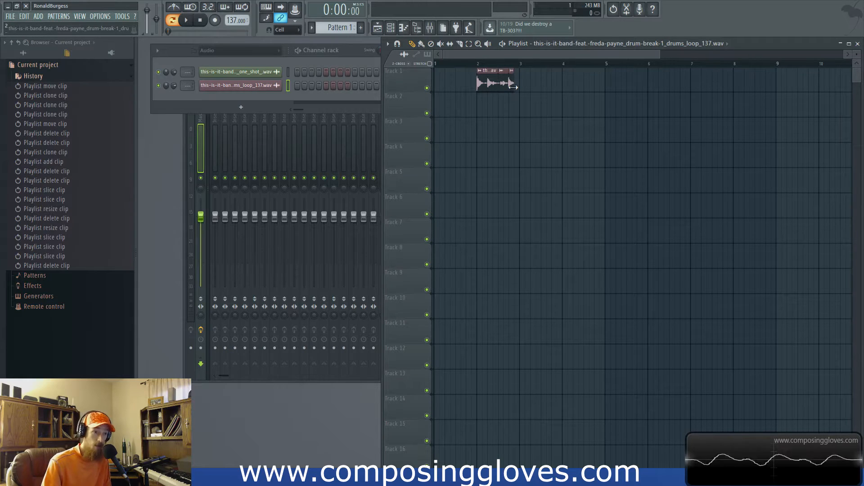
- Preview the last slice of the drum loop, and stretch the Track 1 slices out to nearly bar 7
right_click(511, 72)
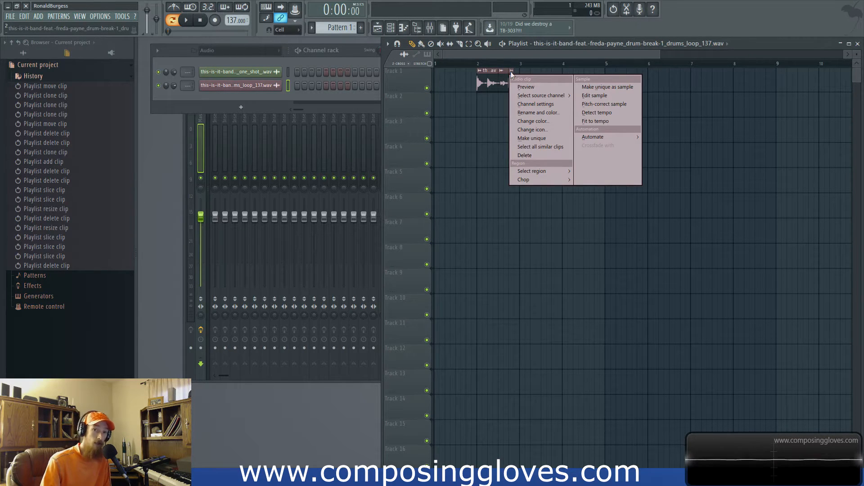
click(525, 87)
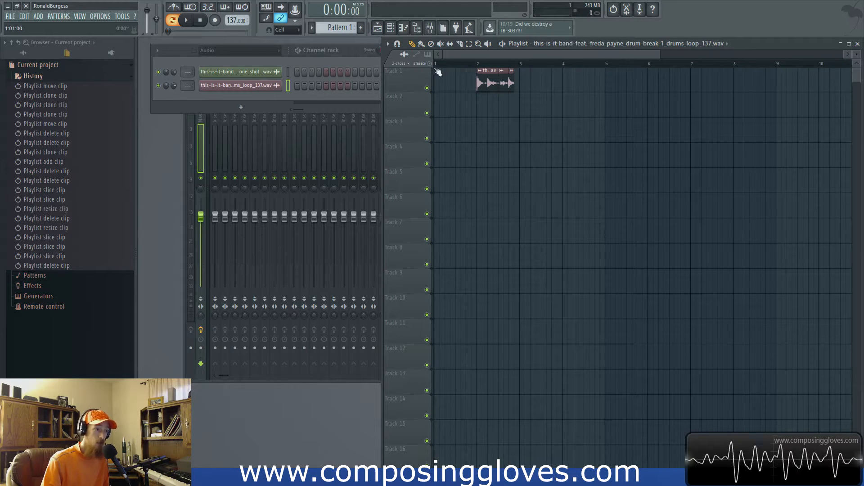
drag(514, 87, 562, 93)
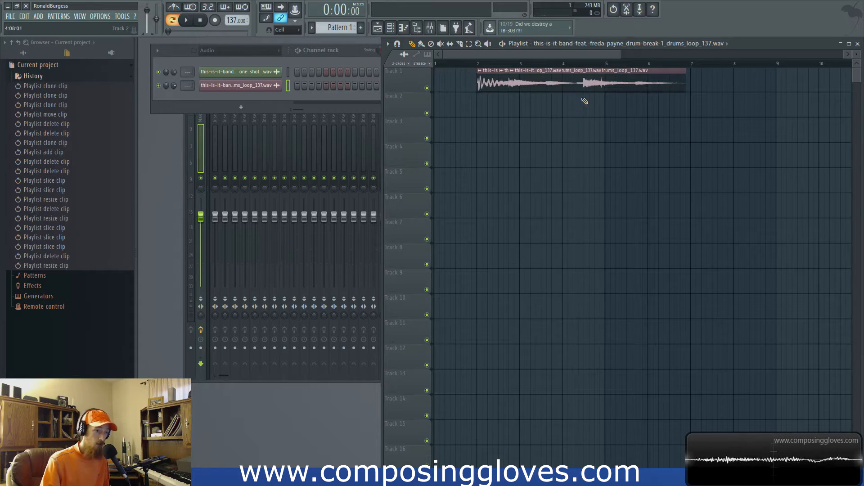
- Undo the last stretch of the Track 1 slices
key(ctrl+z)
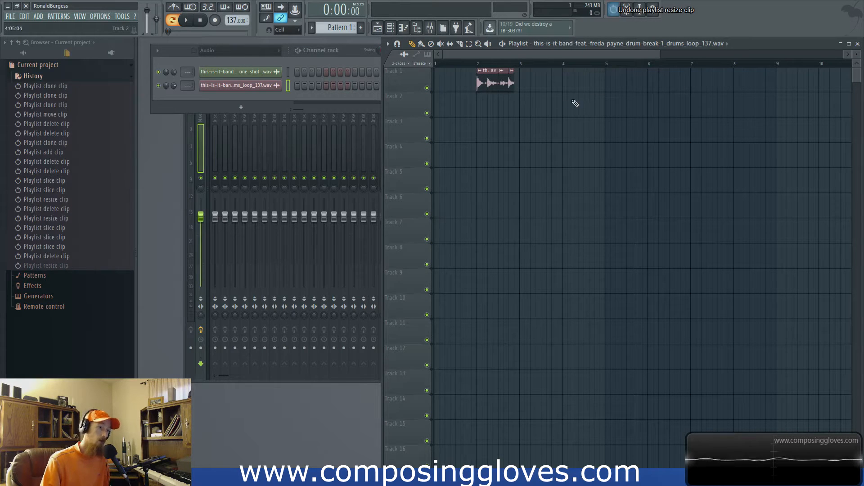
click(512, 71)
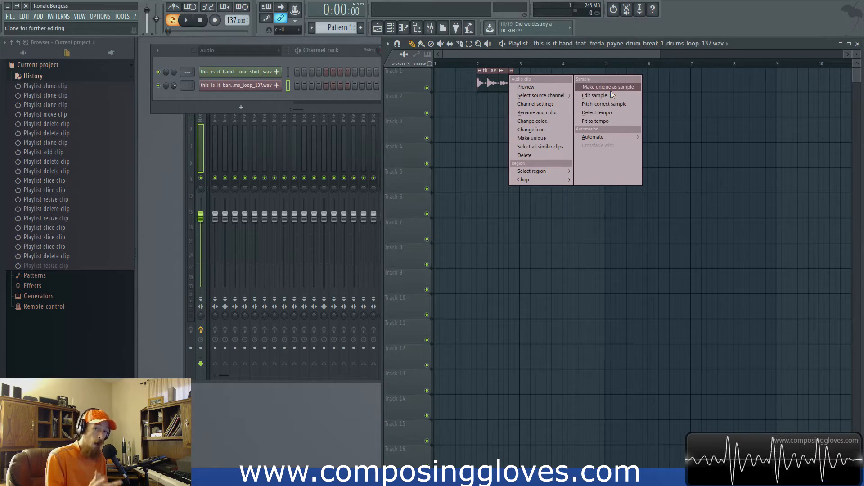
click(540, 56)
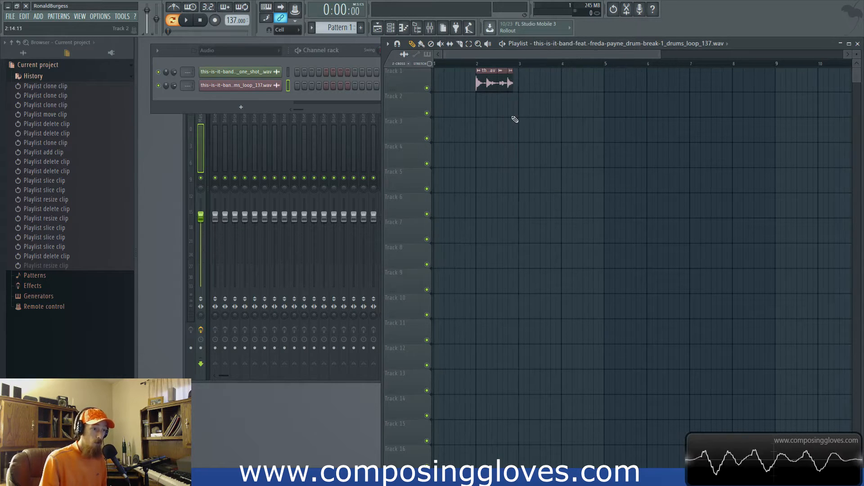
- Make the last slice of the Track 1 drum loop unique and stretch it out to the start of bar 3
scroll(515, 119, up, 5)
drag(531, 69, 547, 87)
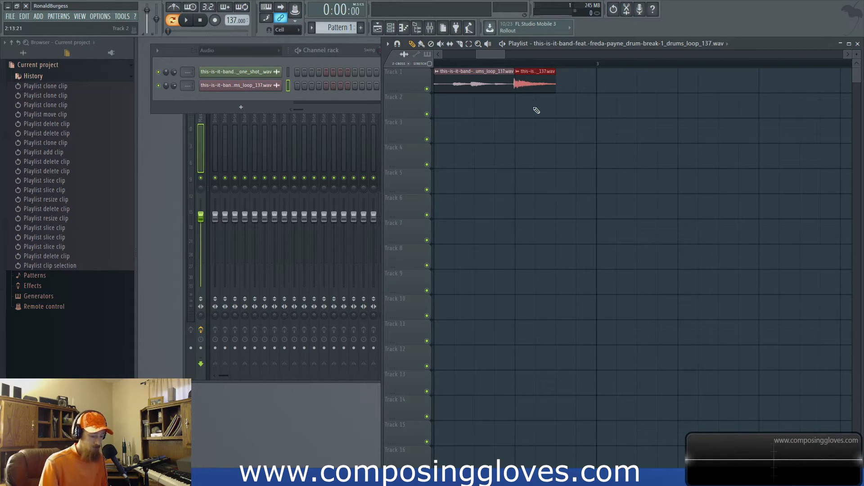
click(518, 72)
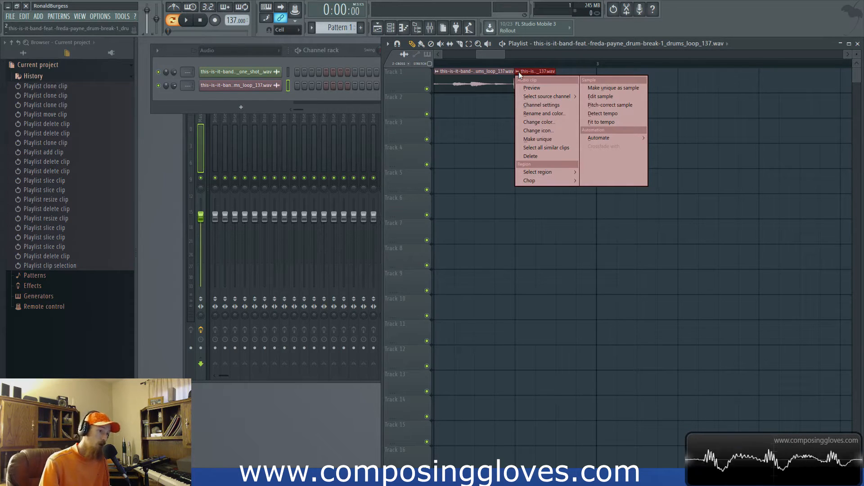
click(538, 140)
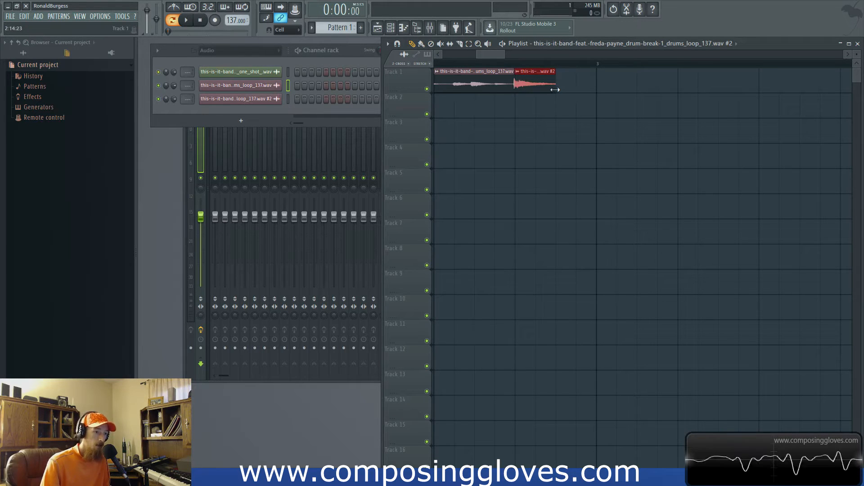
drag(556, 90, 596, 90)
- Play the drum loop from bar 2 to hear the stretched last slice, and stop playback
scroll(542, 112, down, 4)
drag(519, 114, 602, 122)
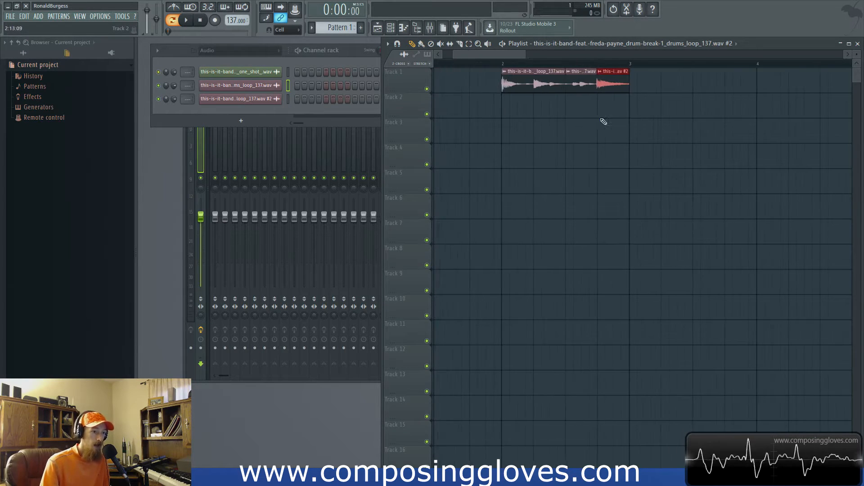
click(512, 64)
key(space)
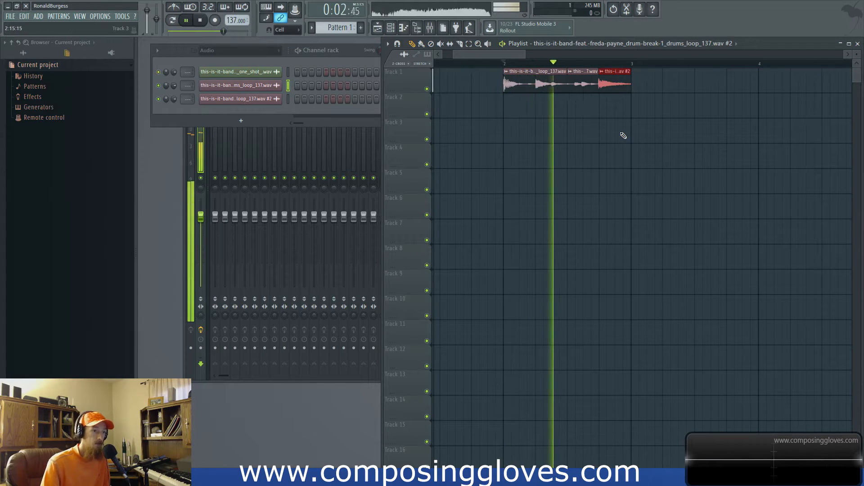
key(space)
- Duplicate all the Track 1 slices so that the copy fills bar 3
scroll(617, 108, up, 3)
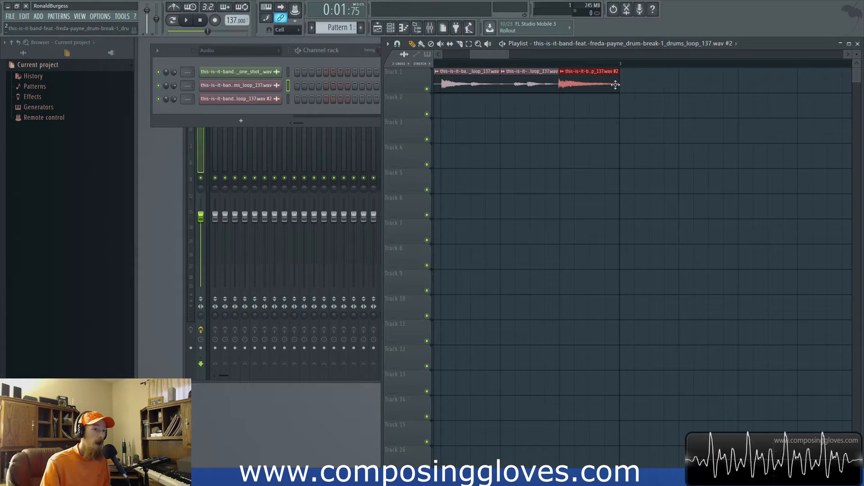
scroll(606, 97, down, 4)
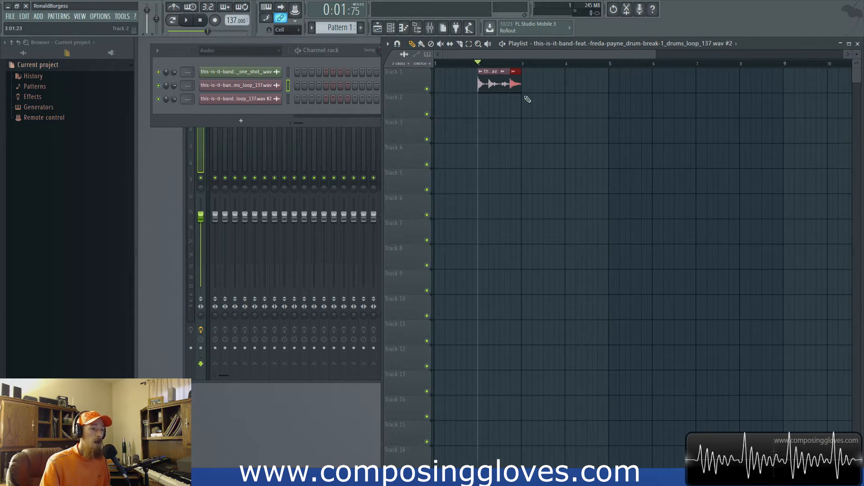
scroll(525, 97, up, 3)
key(ctrl+a)
mouse_move(465, 89)
mouse_down()
mouse_move(552, 97)
mouse_move(521, 82)
mouse_move(533, 84)
mouse_up()
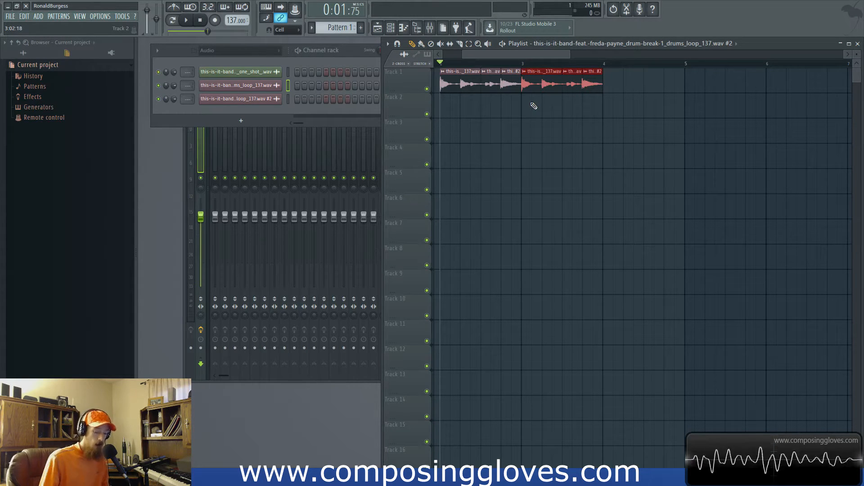
- Slice the first piece of the copied loop into four equal parts, and try moving the first part past bar 4 and back
shift+click(536, 105)
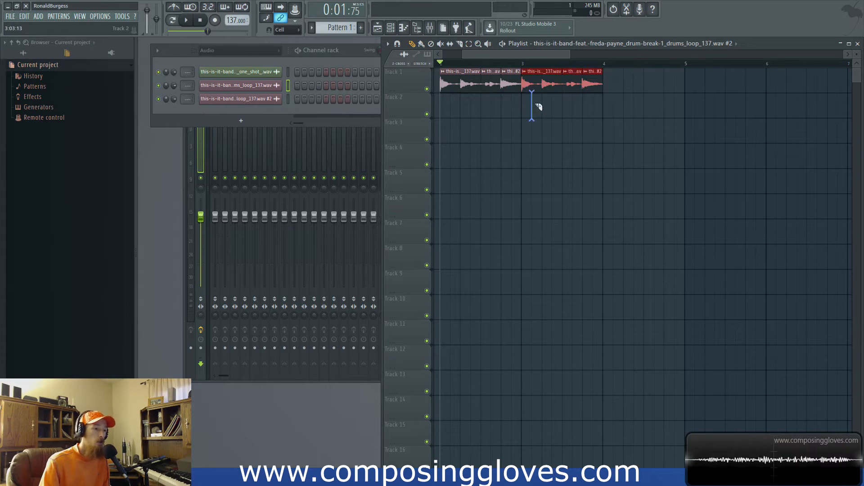
shift+click(547, 107)
shift+click(559, 109)
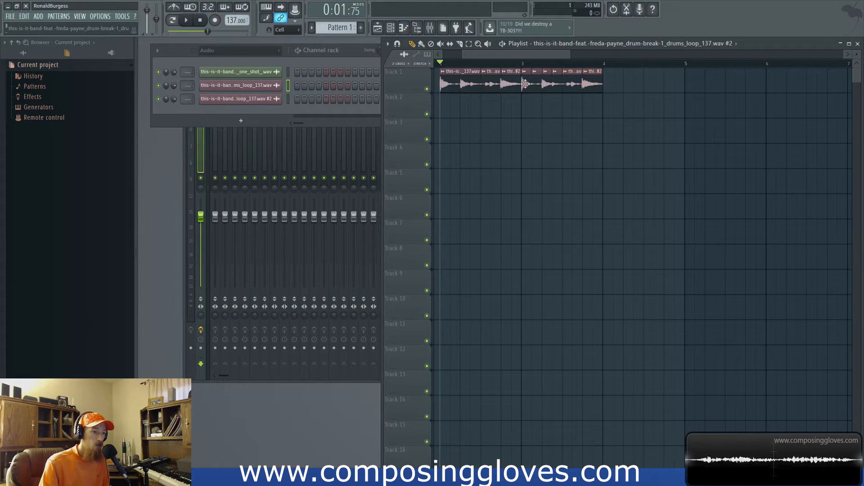
drag(531, 83, 635, 100)
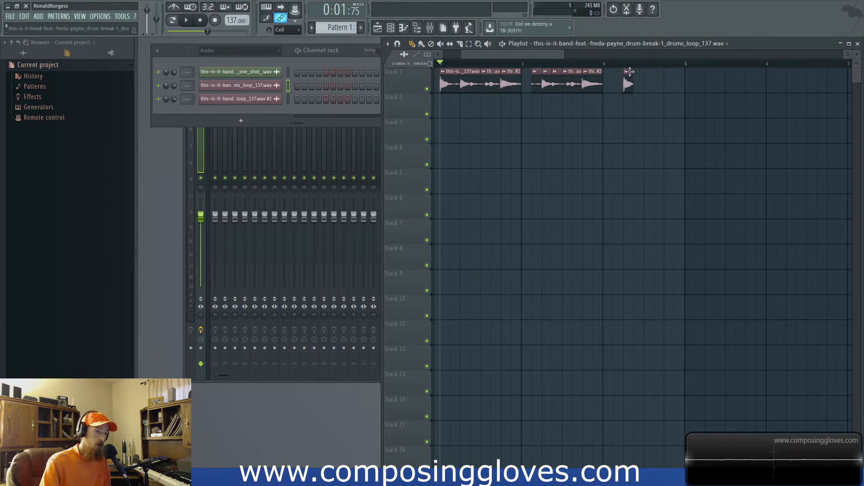
drag(633, 84, 525, 84)
- Switch to the Slip tool and shift the audio inside the short pieces at the beginning of bar 3
click(450, 43)
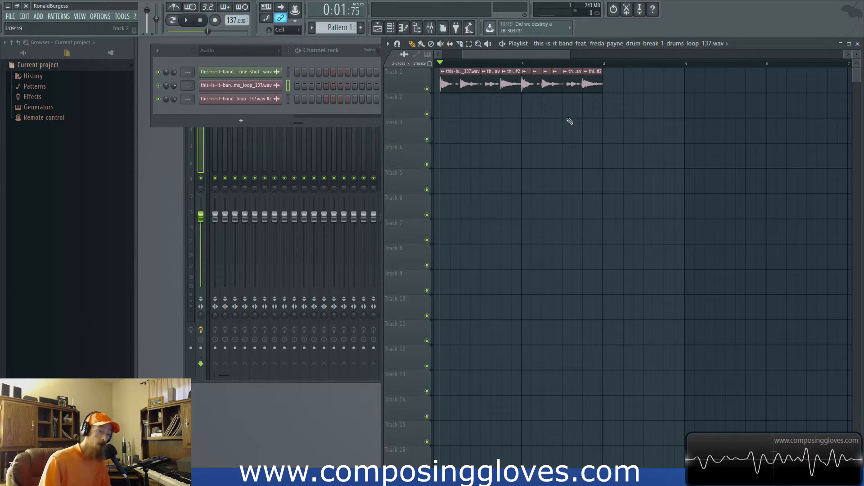
right_click(566, 118)
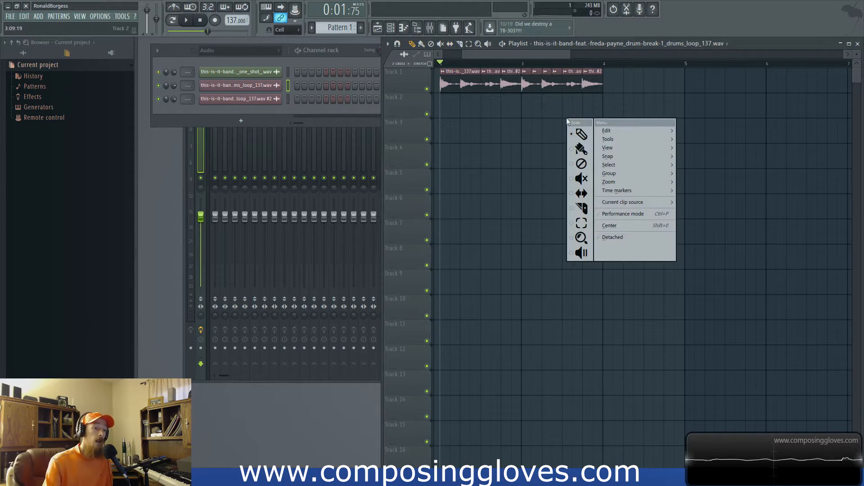
click(579, 196)
scroll(550, 108, up, 4)
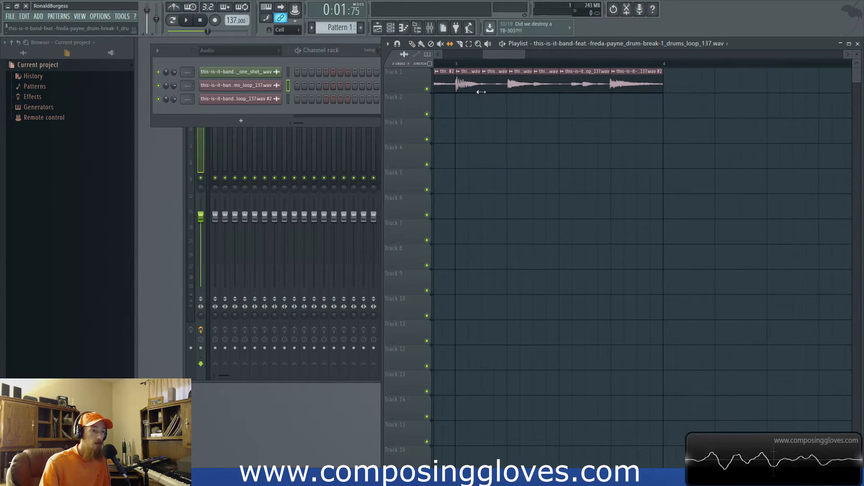
drag(468, 88, 440, 86)
drag(526, 85, 507, 87)
- Play Track 1 from bar 2 to hear the slipped pieces, and stop playback
scroll(505, 89, down, 6)
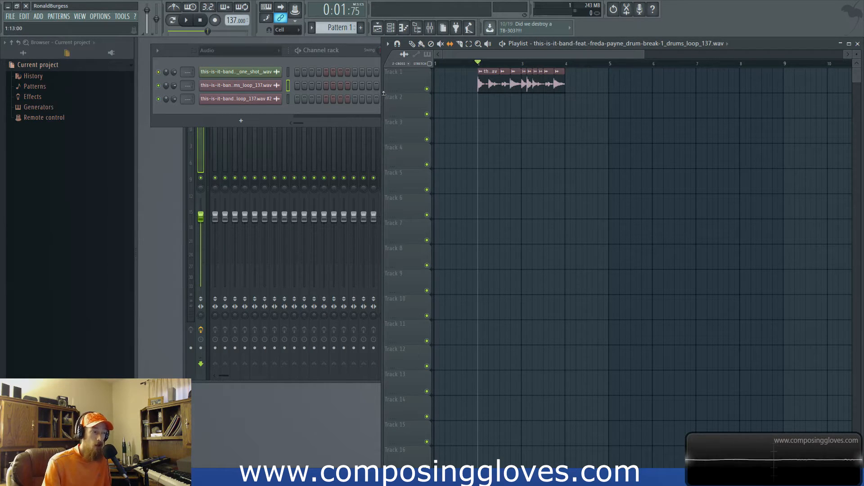
scroll(499, 107, up, 3)
scroll(498, 108, down, 2)
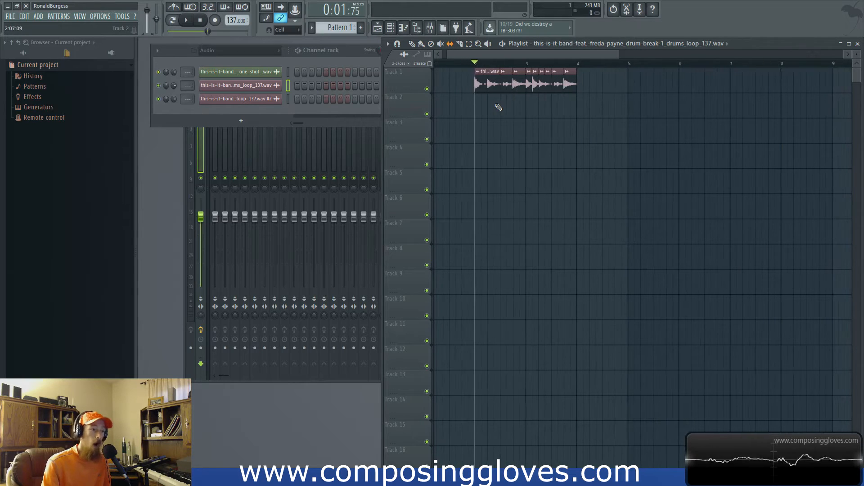
key(space)
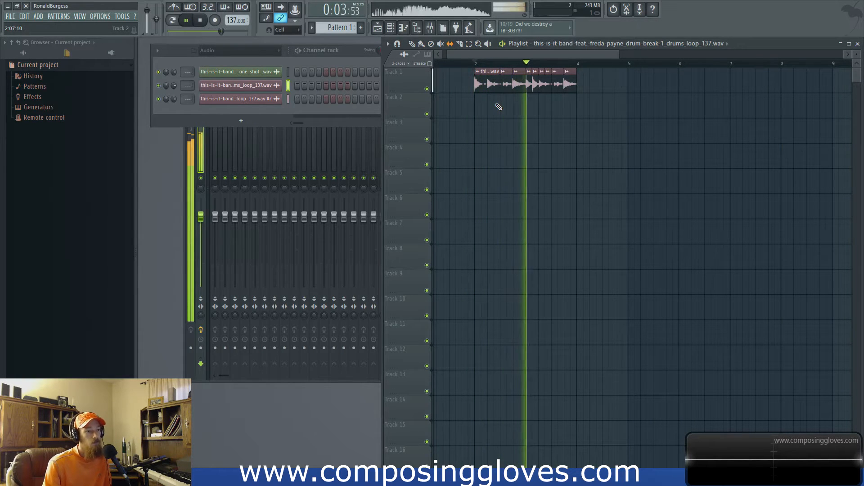
key(space)
- Delete the last slice of bar 3 and clone the slice before it into its place
scroll(545, 108, up, 3)
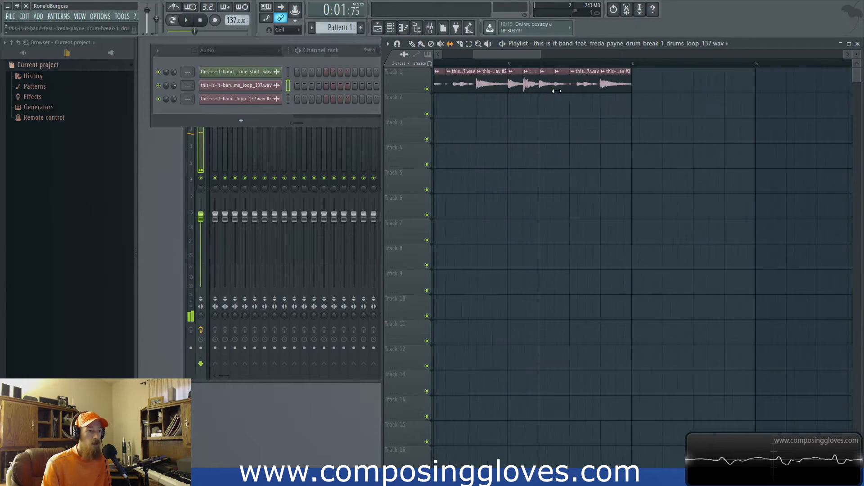
right_click(608, 72)
mouse_move(570, 72)
mouse_down()
mouse_move(609, 70)
mouse_move(602, 74)
mouse_up()
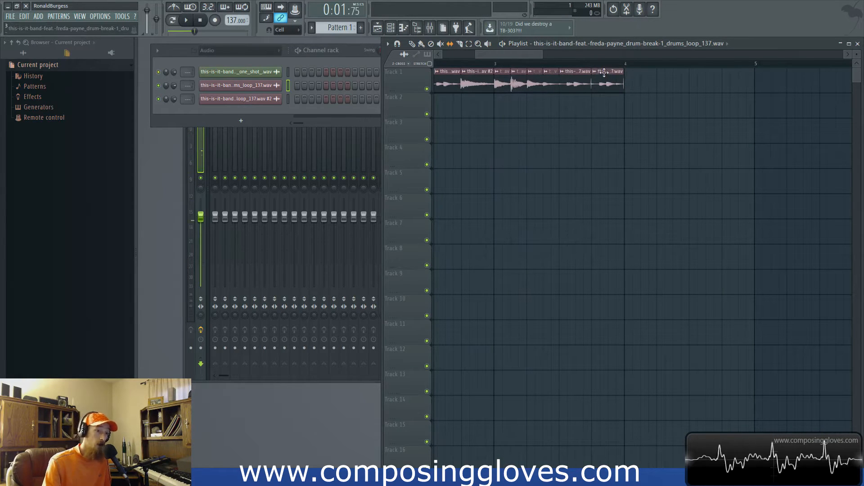
mouse_move(607, 71)
mouse_down()
mouse_move(682, 71)
mouse_move(669, 74)
mouse_up()
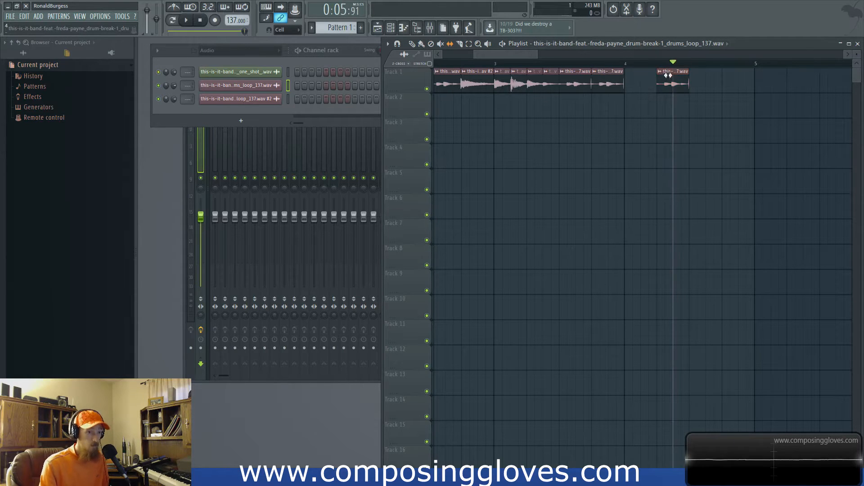
right_click(673, 76)
- Replace the closing clone in bar 3 with a fresh clone of the slice before it, and slice both into shorter pieces
right_click(608, 84)
drag(592, 74, 625, 75)
drag(590, 106, 595, 85)
drag(602, 121, 613, 85)
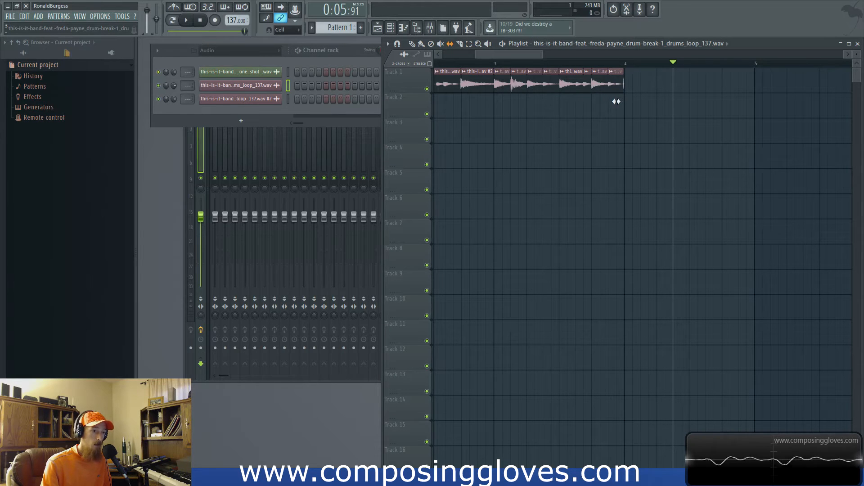
- Play the two-bar loop from bar 2 to hear the reworked ending, and stop playback
scroll(518, 68, down, 3)
click(475, 63)
key(space)
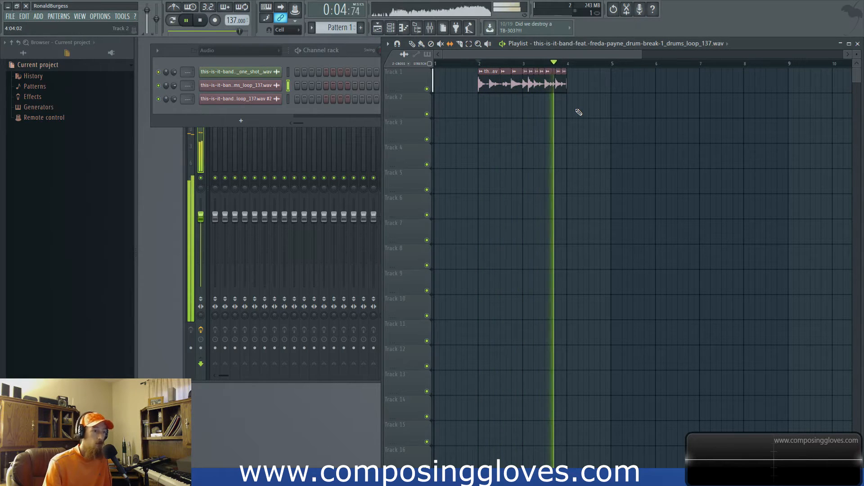
key(space)
- Switch back to the Draw tool and trim the end of the last Track 1 slice slightly, just before bar 4
scroll(581, 104, up, 3)
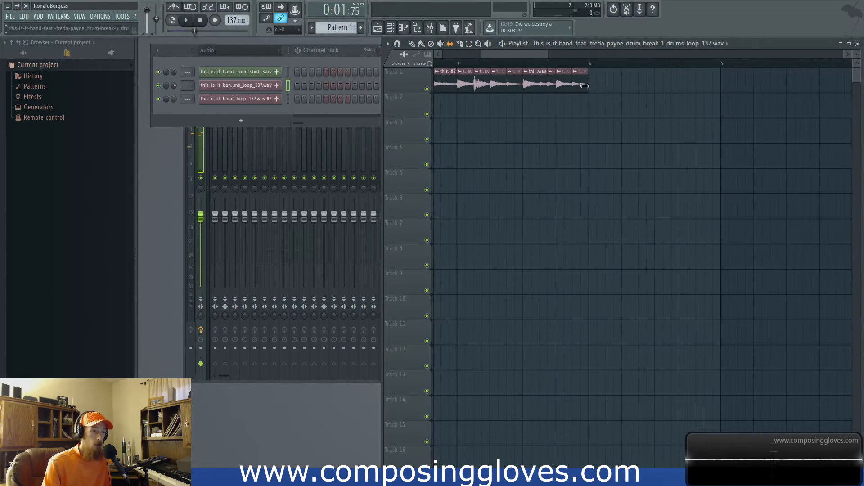
scroll(588, 90, down, 2)
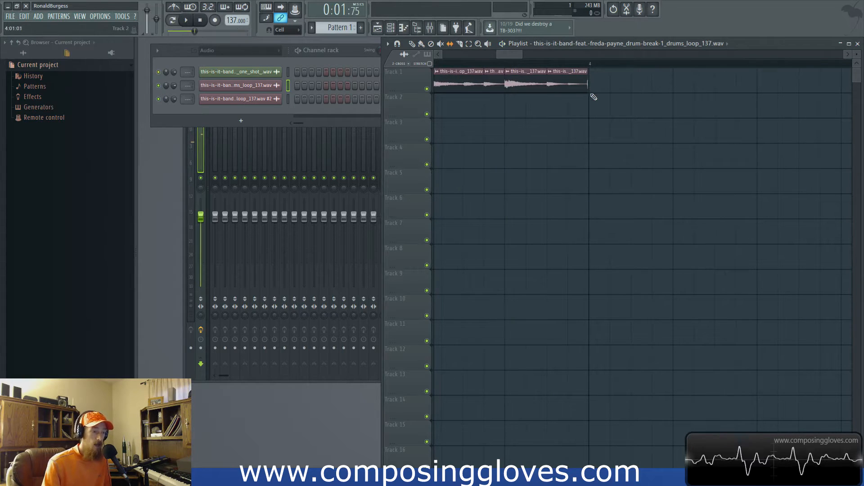
key(p)
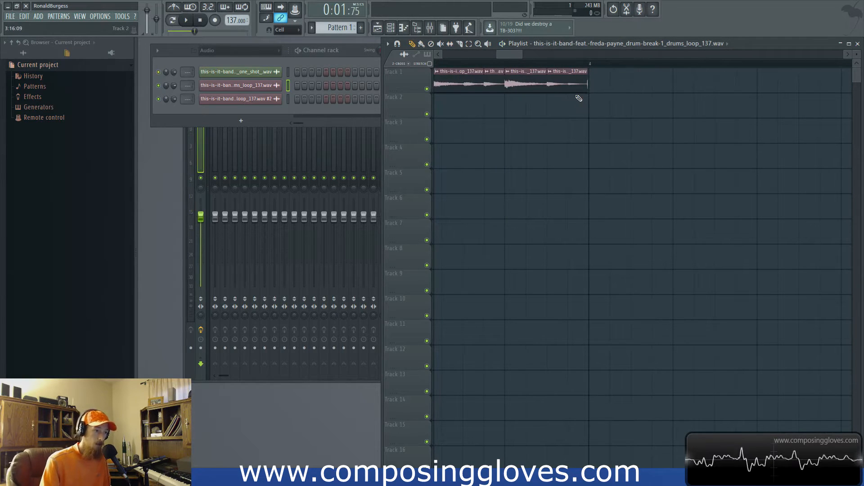
drag(588, 89, 587, 88)
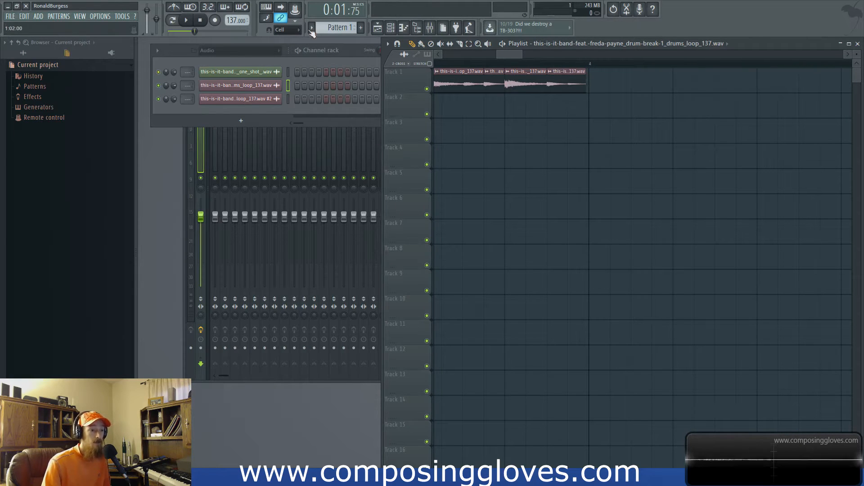
mouse_move(584, 90)
mouse_down()
mouse_move(700, 87)
mouse_move(584, 106)
mouse_up()
scroll(564, 104, down, 5)
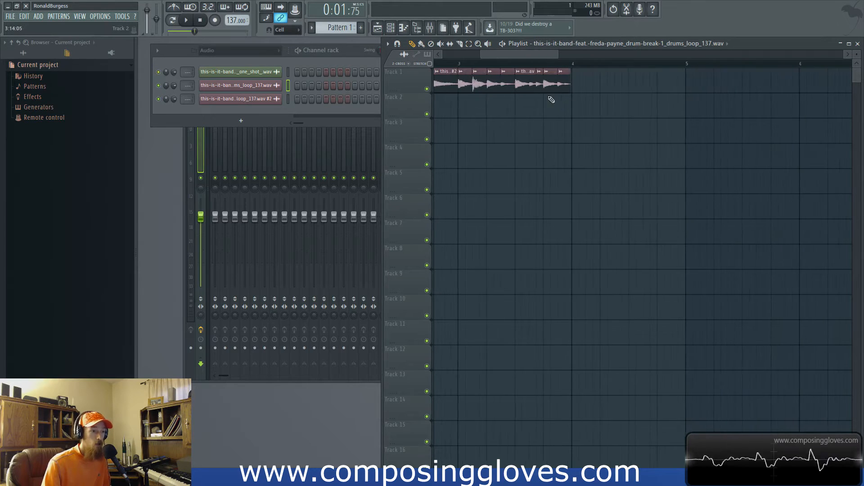
scroll(619, 96, up, 5)
scroll(622, 92, up, 2)
mouse_move(643, 88)
mouse_down()
mouse_move(651, 84)
mouse_move(635, 95)
mouse_move(645, 93)
mouse_up()
scroll(609, 102, down, 6)
scroll(624, 112, down, 3)
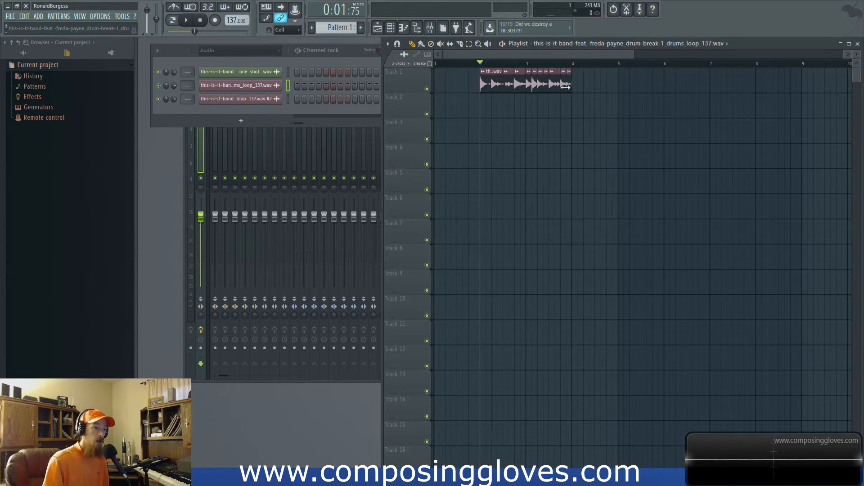
- Clone the whole group of Track 1 slices past bar 4, and delete the clone
right_click(521, 98)
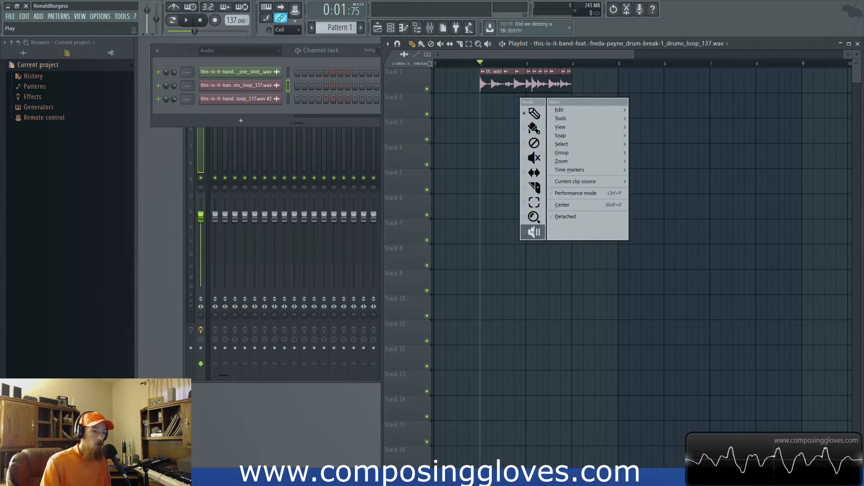
click(486, 92)
scroll(520, 74, up, 6)
scroll(462, 97, down, 5)
scroll(498, 95, down, 1)
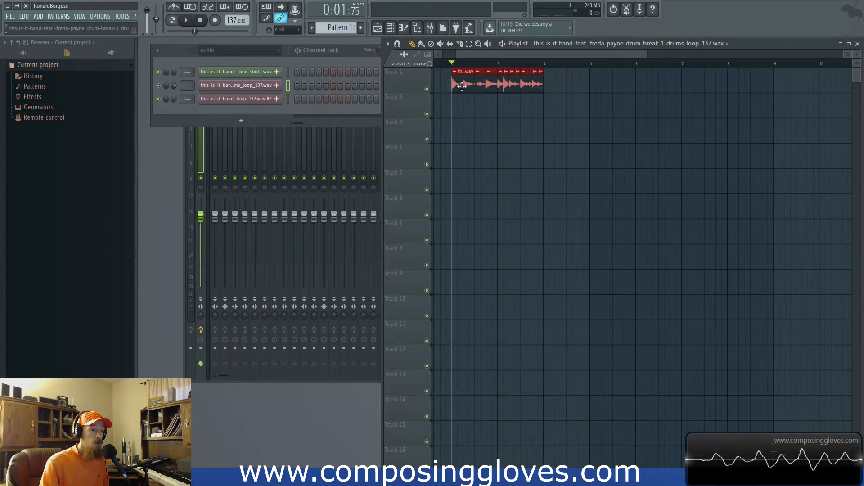
drag(473, 87, 587, 93)
right_click(584, 88)
- Select all the Track 1 slices, duplicate them from bar 4 onward, and remove the duplicate
drag(444, 70, 625, 113)
key(ctrl+b)
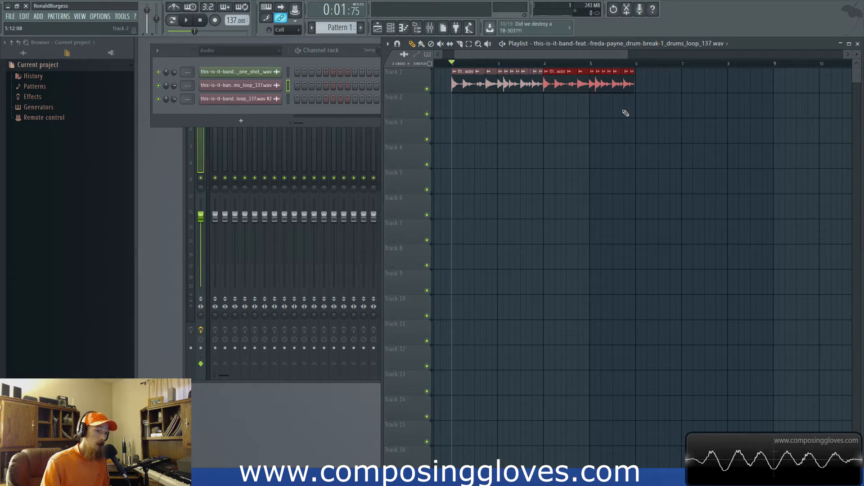
right_click(567, 91)
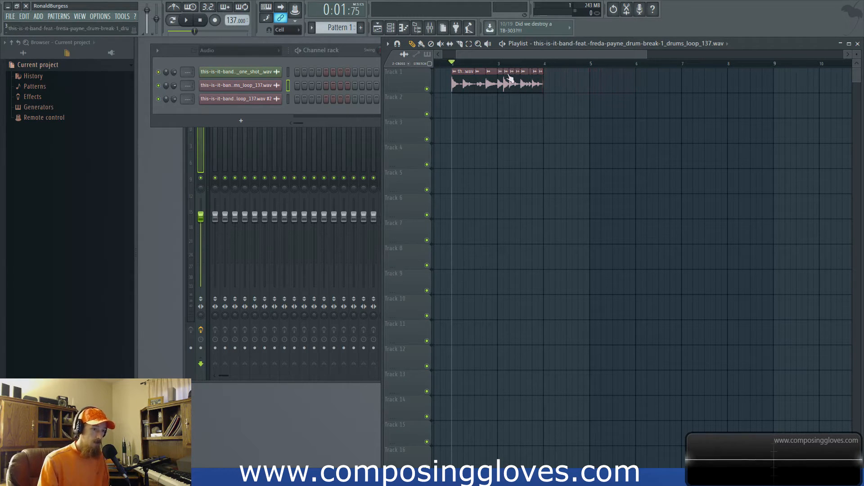
- Mark bars 2 and 3 on the timeline, duplicate only the bar 2 slices of Track 1 from bar 4, and undo the duplicate
drag(462, 67, 543, 67)
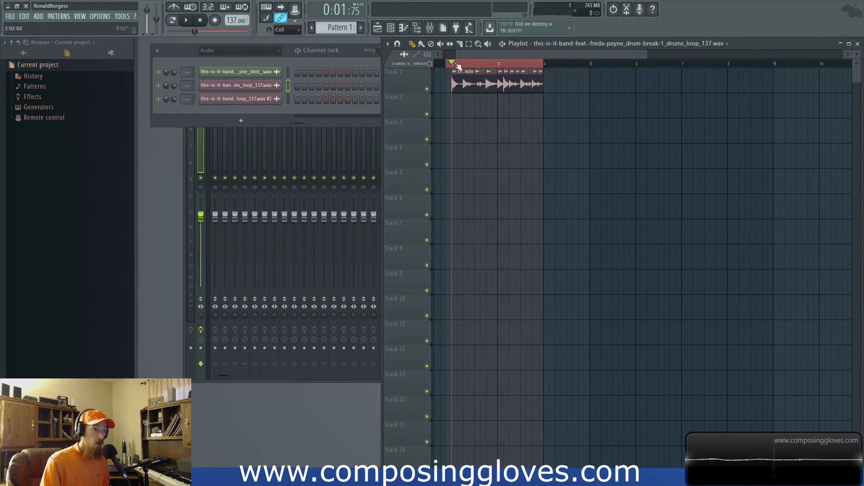
drag(465, 101, 494, 83)
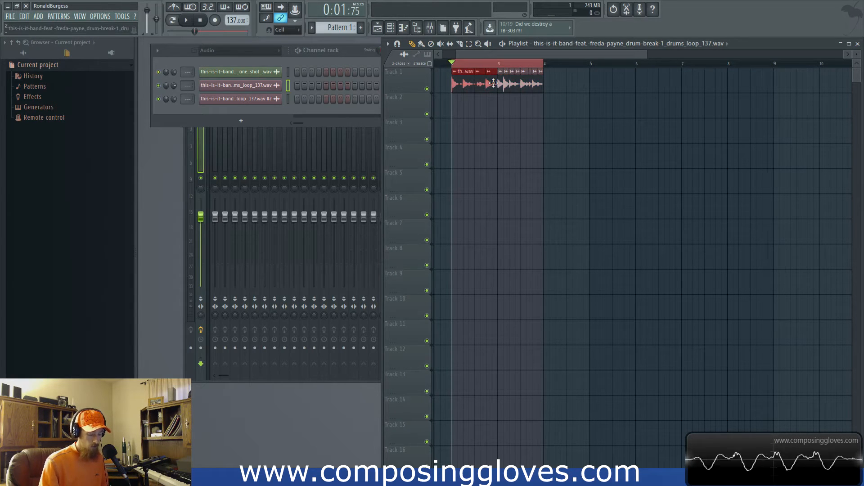
key(ctrl+b)
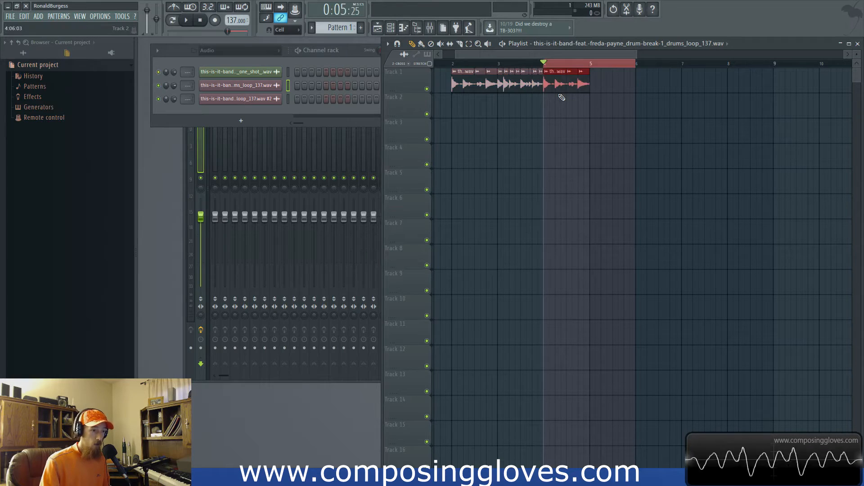
key(ctrl+z)
- Mark bars 2 and 3 on the timeline again, duplicate only the bar 3 slices of Track 1 into bar 5, and delete the copy
drag(453, 64, 541, 71)
drag(500, 98, 544, 78)
key(ctrl+b)
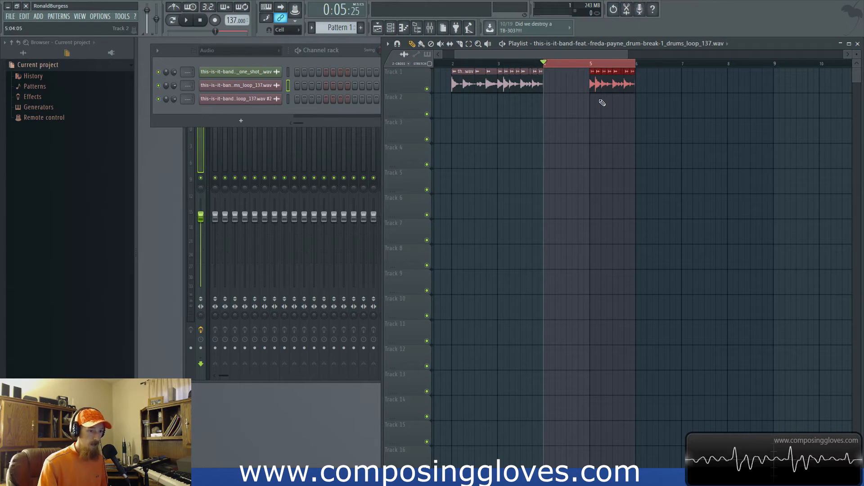
key(Delete)
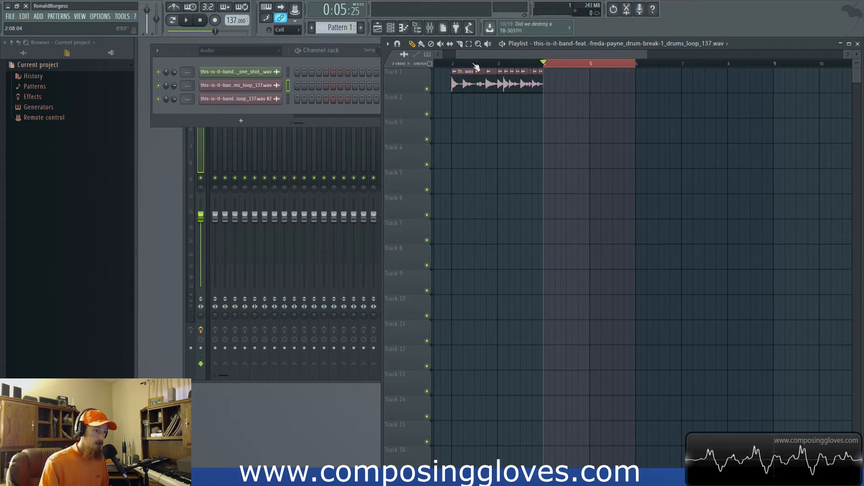
- Mark the timeline from mid-bar 2 to bar 4, duplicate the bar 3 slices of Track 1 with that offset, and clear the selection
drag(470, 66, 515, 66)
drag(476, 63, 543, 66)
drag(504, 103, 544, 83)
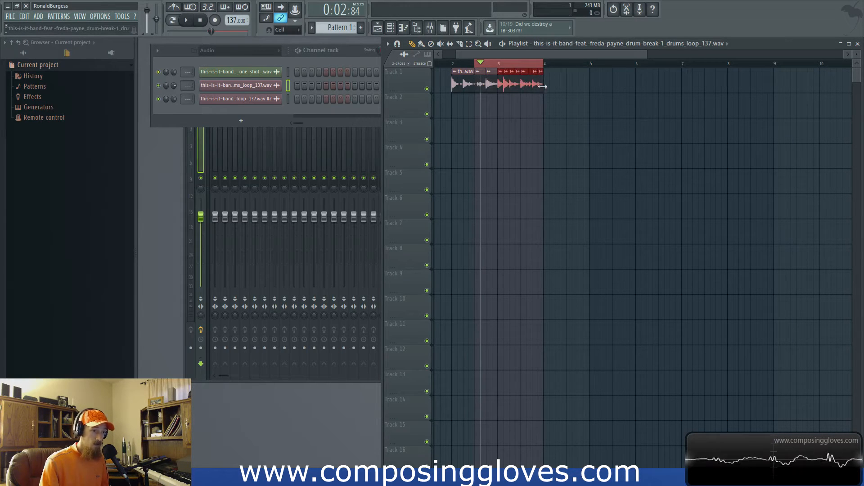
click(572, 85)
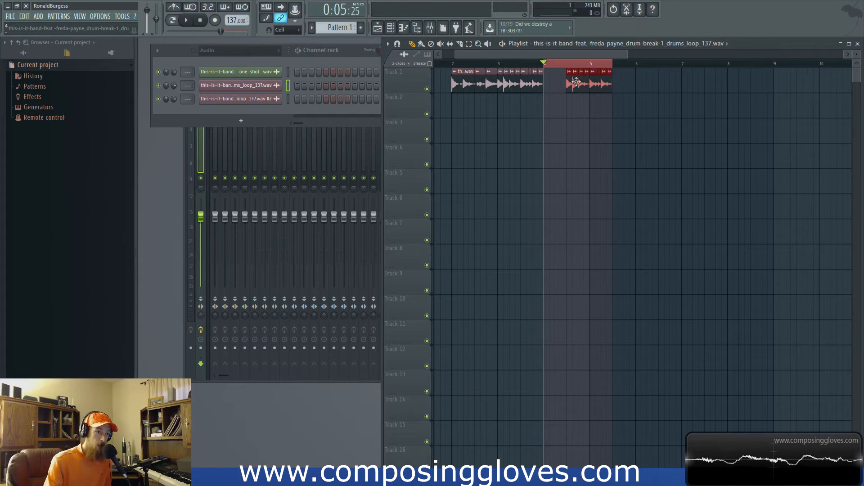
drag(540, 63, 677, 63)
key(ctrl+d)
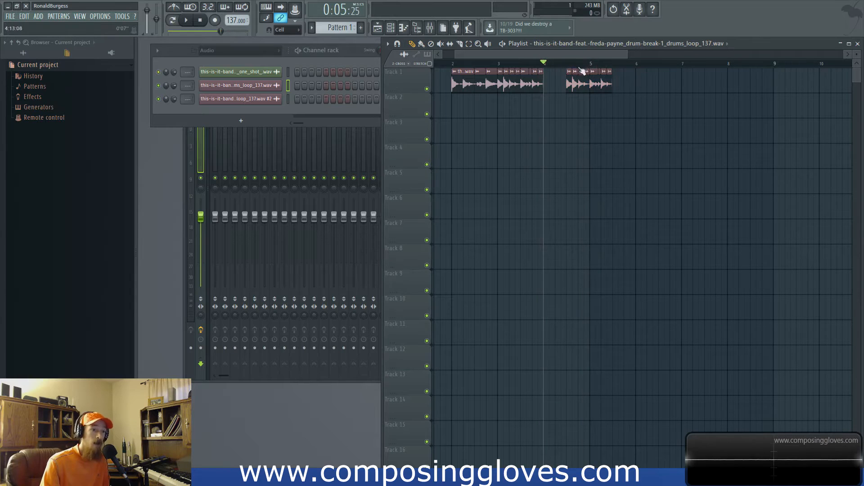
- Select the Track 1 slices by time range from bar 3 onward, and delete the duplicated slices past bar 4
drag(515, 63, 653, 64)
ctrl+click(580, 66)
drag(499, 64, 652, 63)
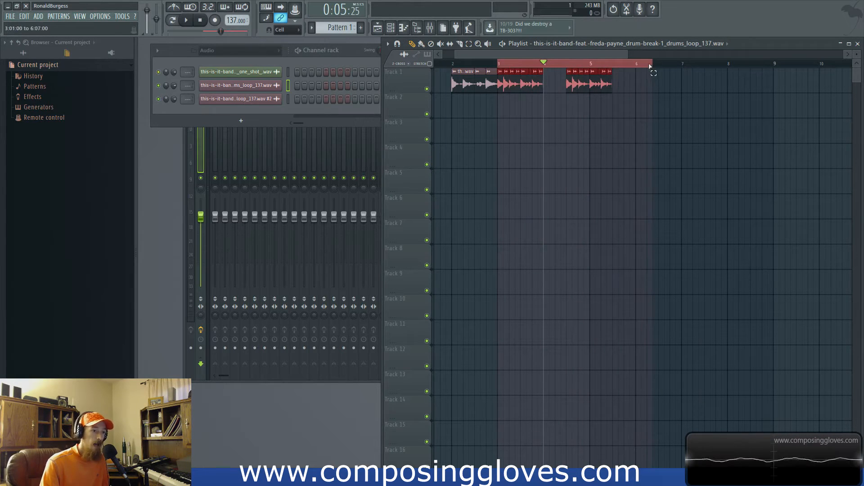
key(ctrl+d)
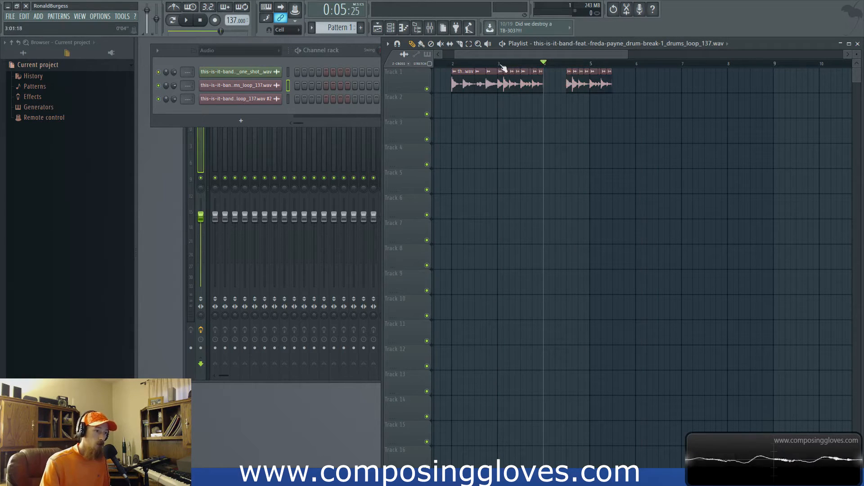
drag(497, 65, 613, 86)
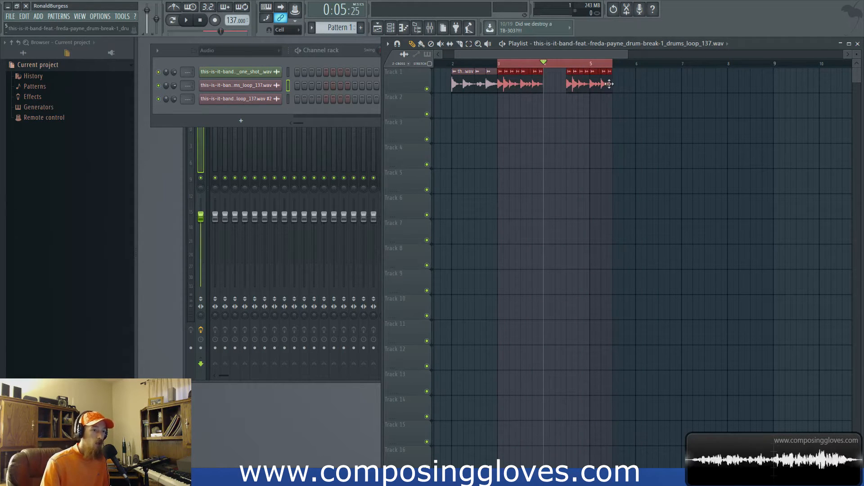
right_click(568, 83)
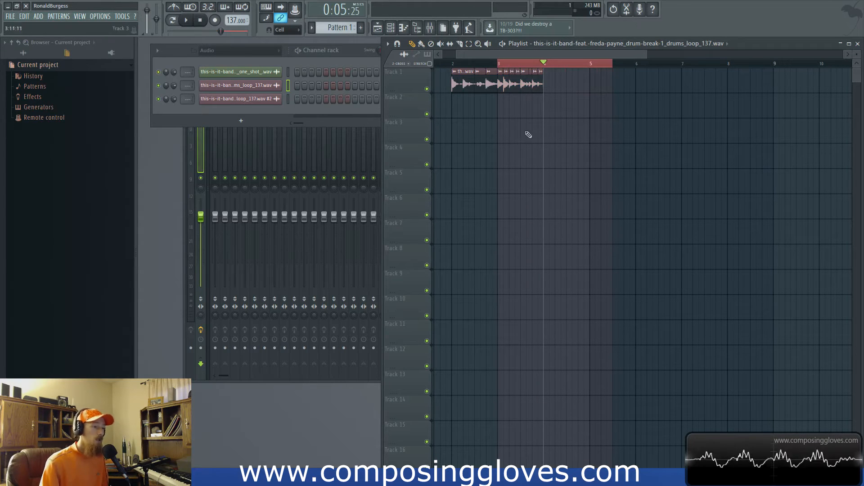
- Select all the Track 1 slices, clone them past bar 4, and delete the clone
drag(442, 84, 602, 108)
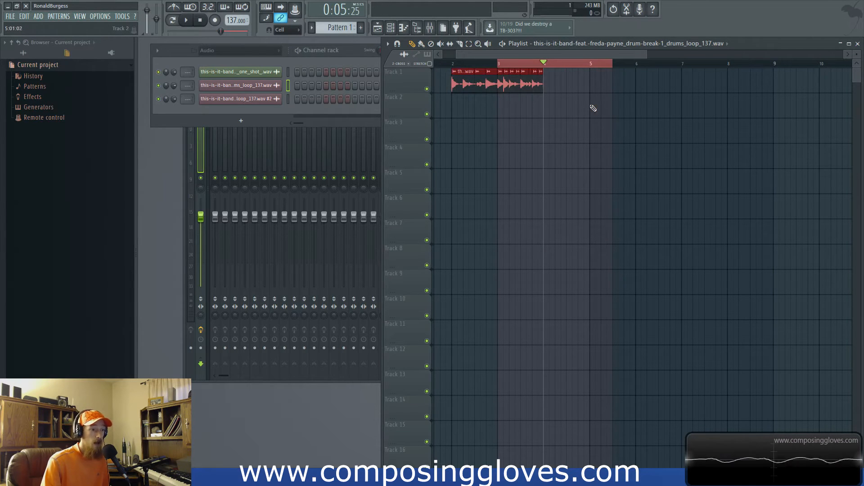
drag(510, 84, 752, 126)
key(Delete)
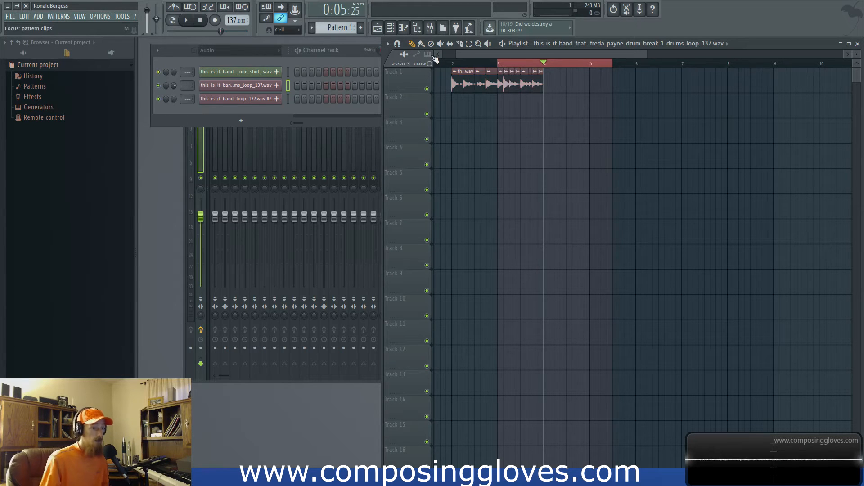
- Mark bar 2 to bar 6 on the timeline, clone the Track 1 slices onto Tracks 3 to 5 and 7 to 9, and deselect everything
drag(452, 74, 631, 81)
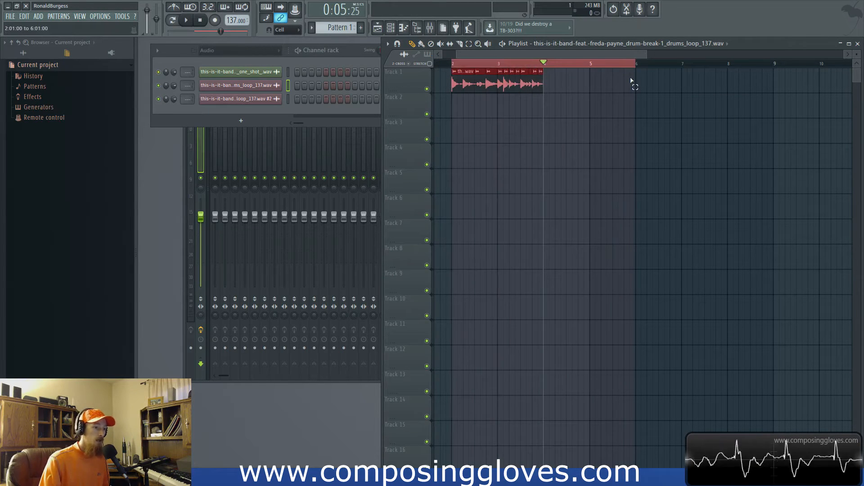
scroll(541, 118, down, 3)
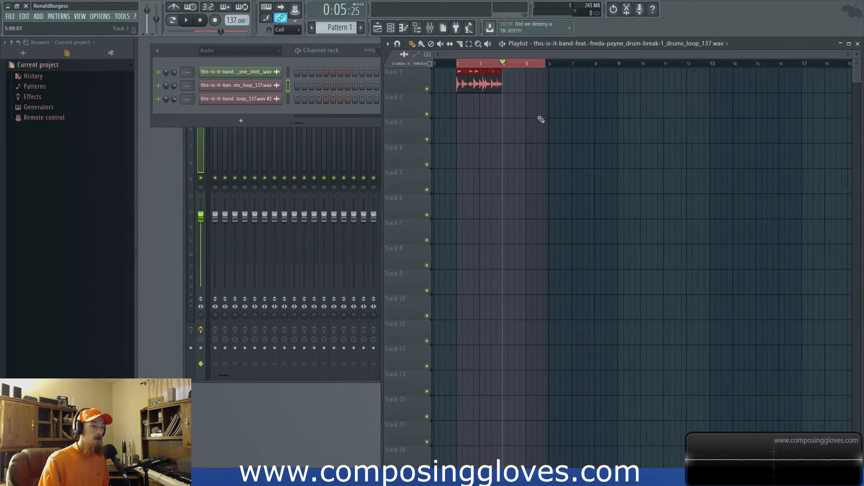
ctrl+click(461, 67)
drag(464, 70, 544, 77)
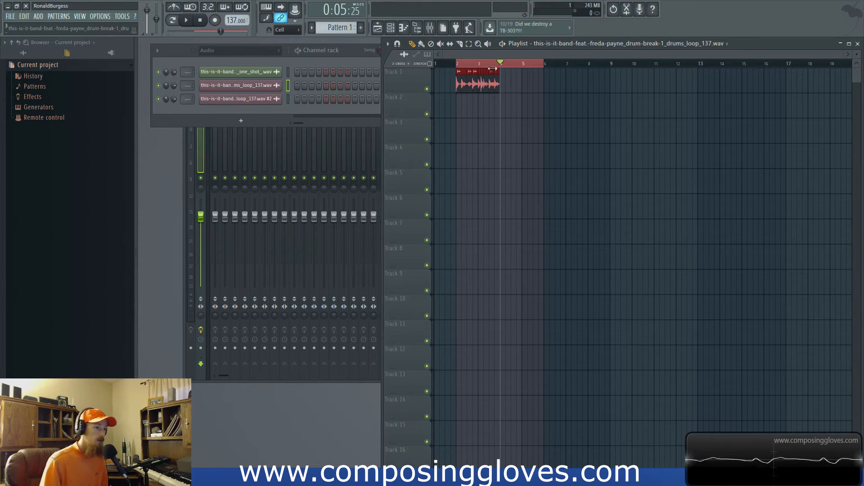
drag(462, 81, 525, 205)
drag(464, 188, 460, 270)
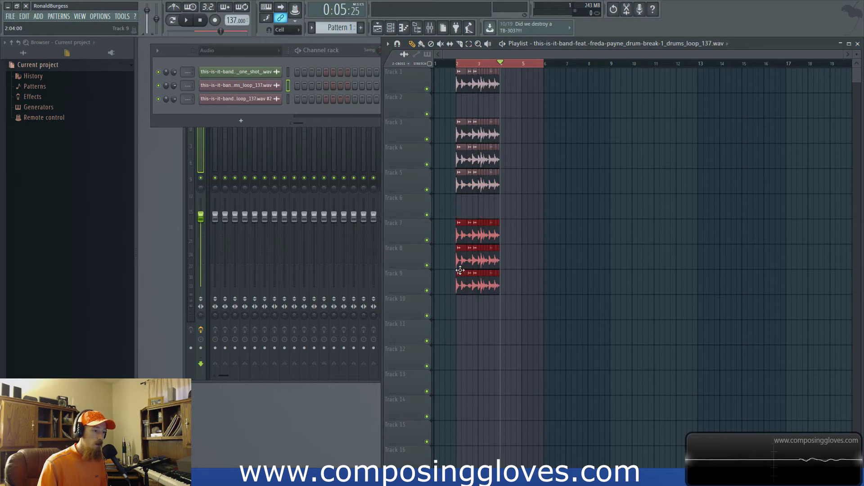
ctrl+click(492, 207)
- Mute the individual slices on Tracks 3, 4 and 5
scroll(475, 221, up, 3)
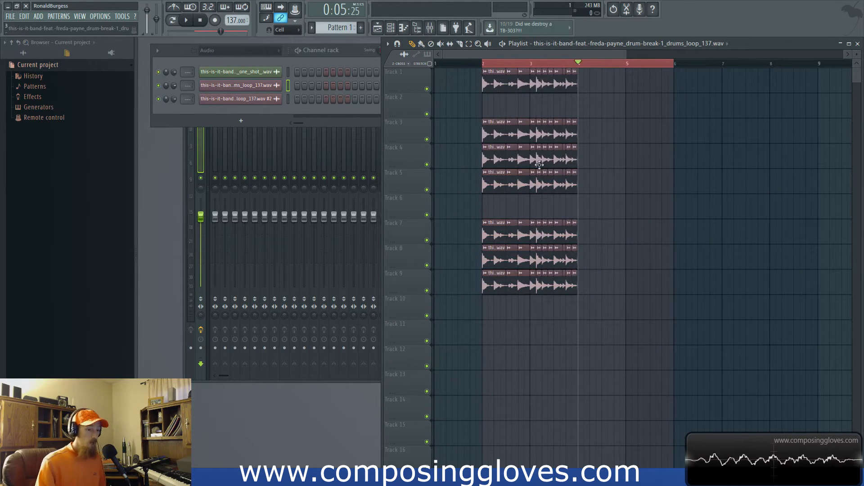
click(495, 136)
alt+right_click(504, 135)
alt+right_click(498, 134)
alt+right_click(498, 134)
mouse_move(496, 134)
mouse_down()
mouse_move(560, 136)
mouse_move(522, 165)
mouse_move(621, 170)
mouse_move(479, 183)
mouse_up()
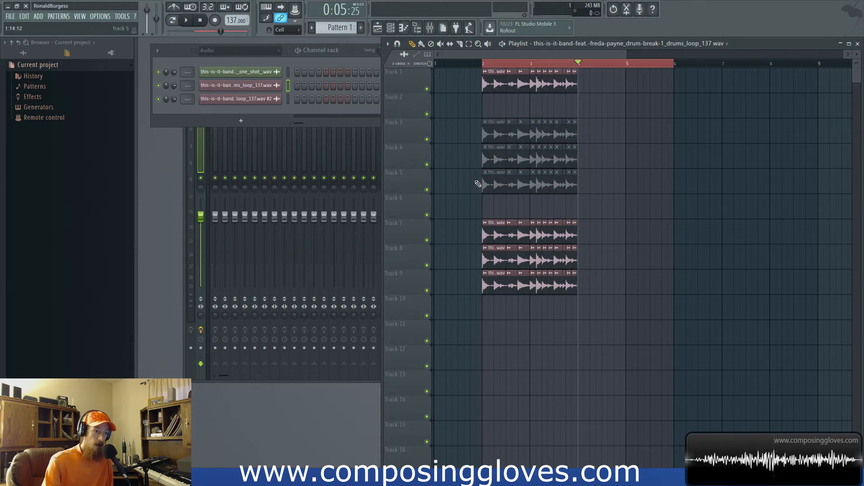
- Switch Track 3 off and back on, and unmute all the individual slices on Tracks 3 to 5
click(427, 139)
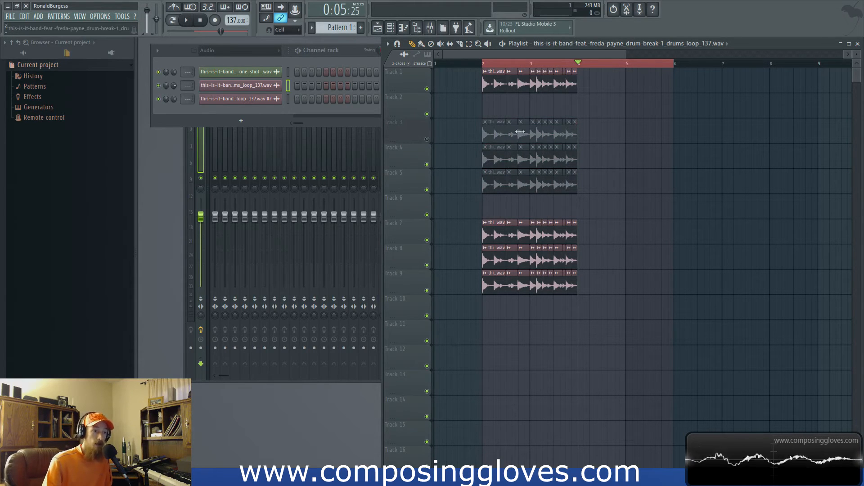
click(427, 139)
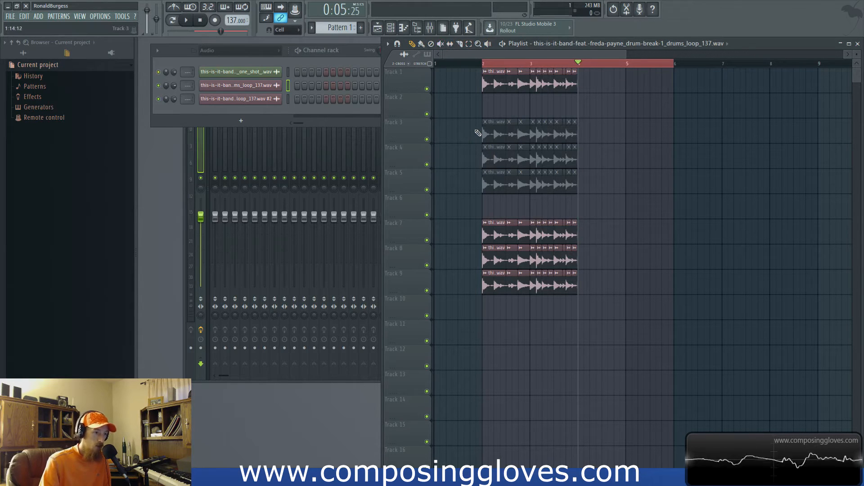
drag(471, 135, 578, 150)
mouse_move(480, 156)
mouse_down()
mouse_move(584, 159)
mouse_move(449, 186)
mouse_up()
mouse_move(567, 129)
mouse_down()
mouse_move(587, 133)
mouse_move(552, 139)
mouse_up()
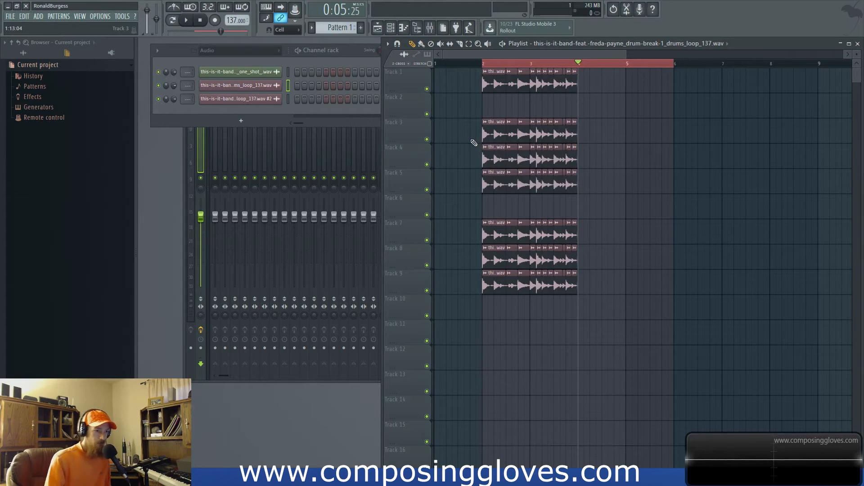
- Mute every slice on Tracks 3 to 5 again, sweeping across one track at a time
drag(478, 135, 581, 137)
drag(478, 160, 602, 172)
drag(477, 192, 606, 205)
drag(534, 188, 586, 183)
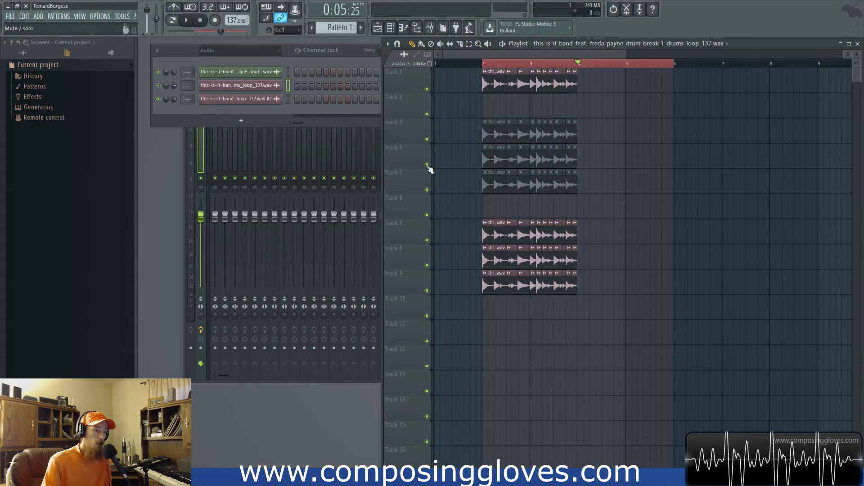
- Move the playback position to bar 2 and mute all the slices on Tracks 7, 8 and 9
click(483, 64)
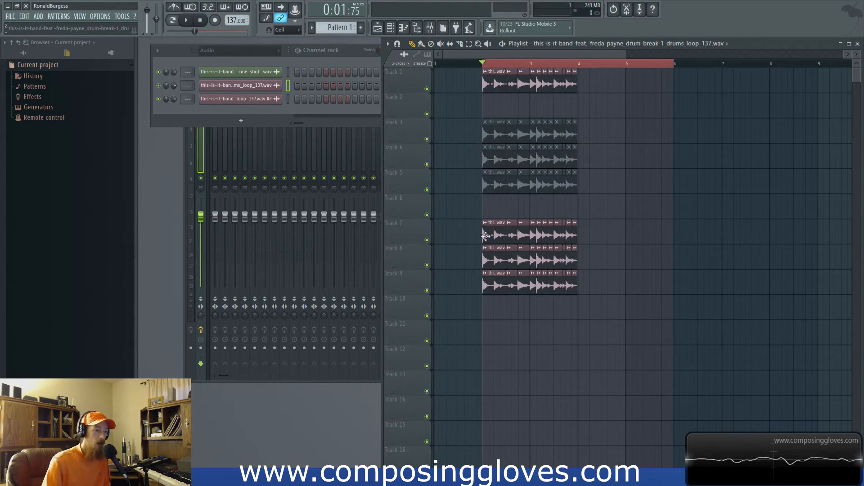
click(485, 235)
click(487, 256)
click(488, 279)
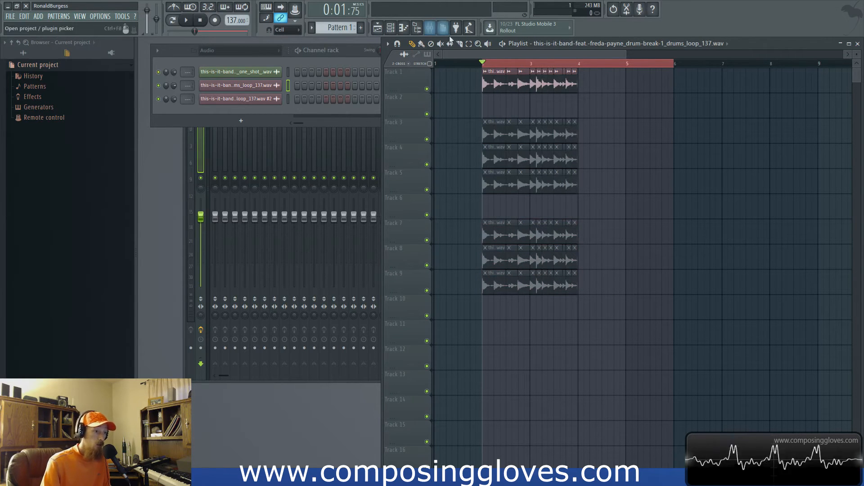
- With the Draw tool, place a drum loop slice at bar 5 and a loop #2 slice after bar 4 on Track 2, deleting each one
right_click(463, 120)
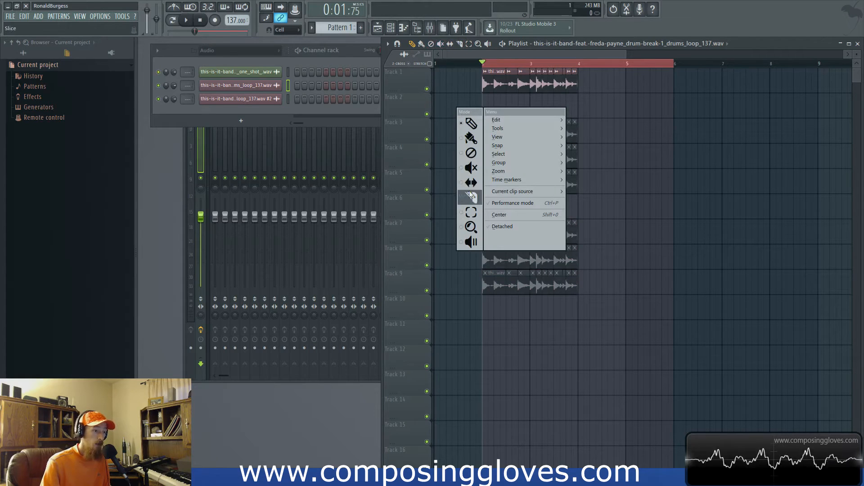
click(471, 123)
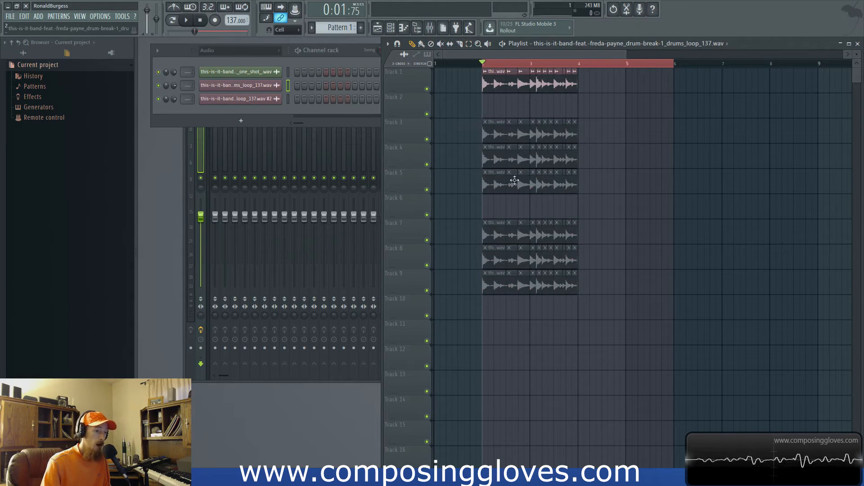
scroll(617, 124, down, 2)
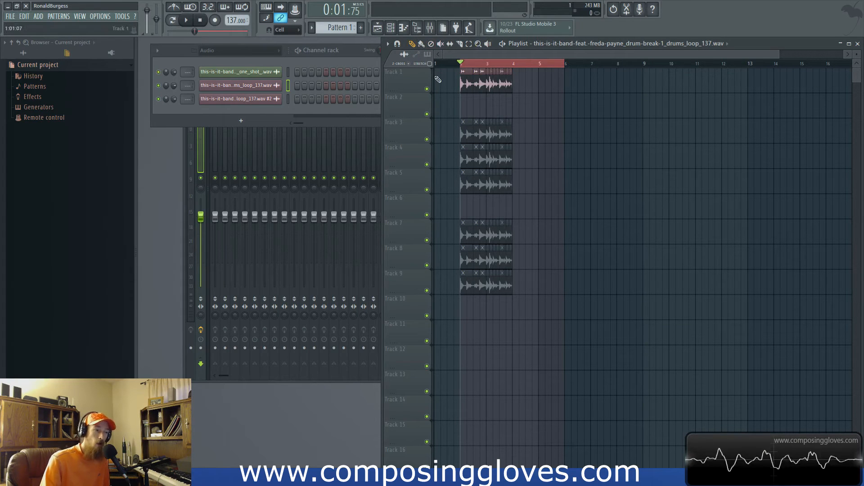
click(541, 111)
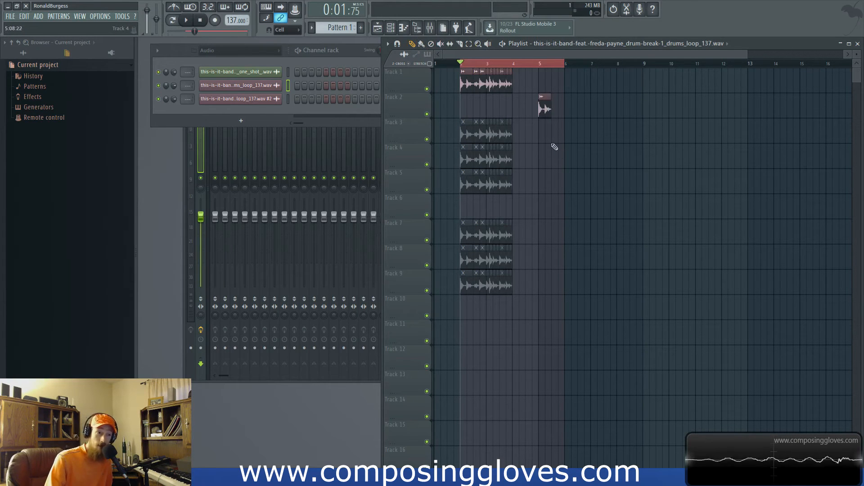
right_click(542, 108)
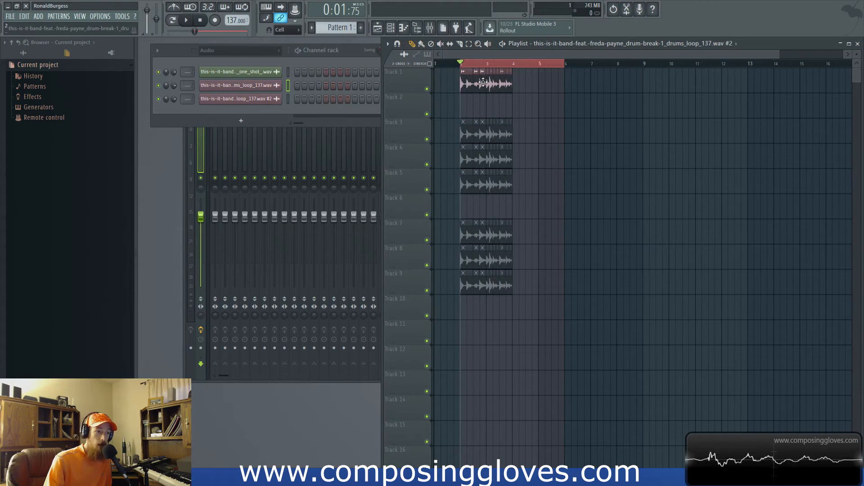
click(520, 110)
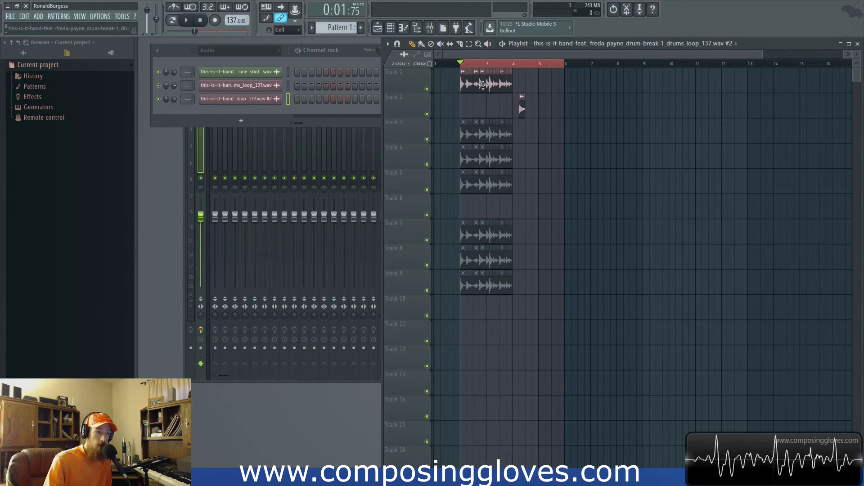
right_click(522, 110)
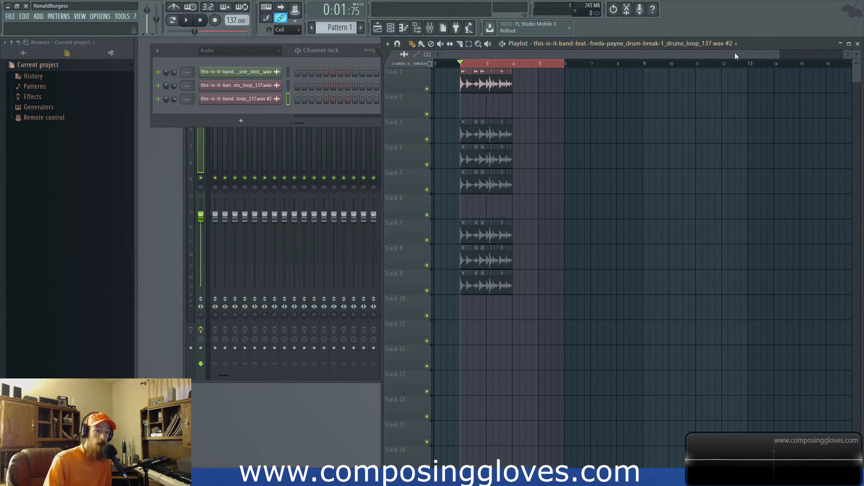
- Set the playlist's current clip source to the drum-break-1_drums_loop_137.wav audio clip without the #2 suffix
click(722, 44)
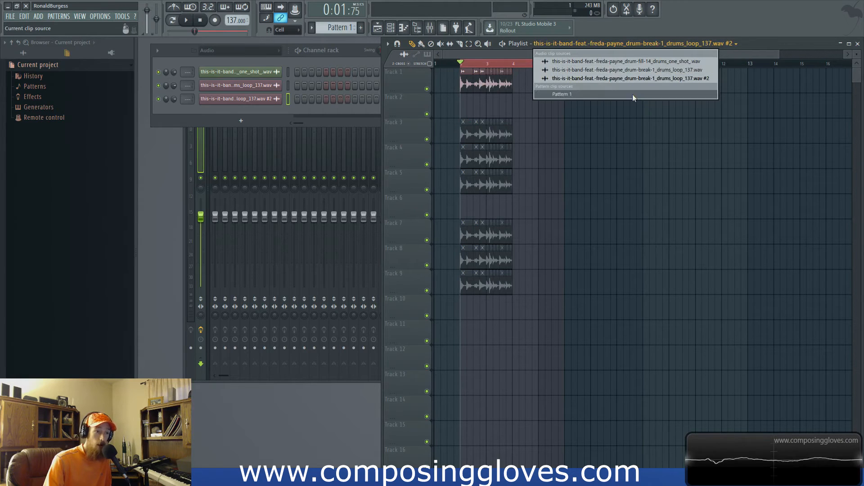
click(638, 70)
scroll(492, 98, up, 3)
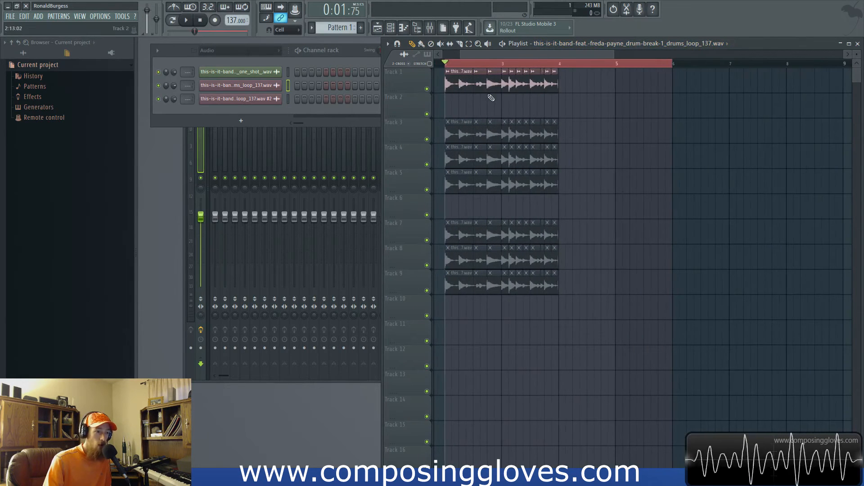
- Using Track 1's loop #2 slice as the source, place three copies around bar 5 on Track 2, deleting each one
click(494, 80)
click(601, 107)
click(631, 108)
click(660, 109)
right_click(661, 110)
right_click(634, 110)
right_click(601, 108)
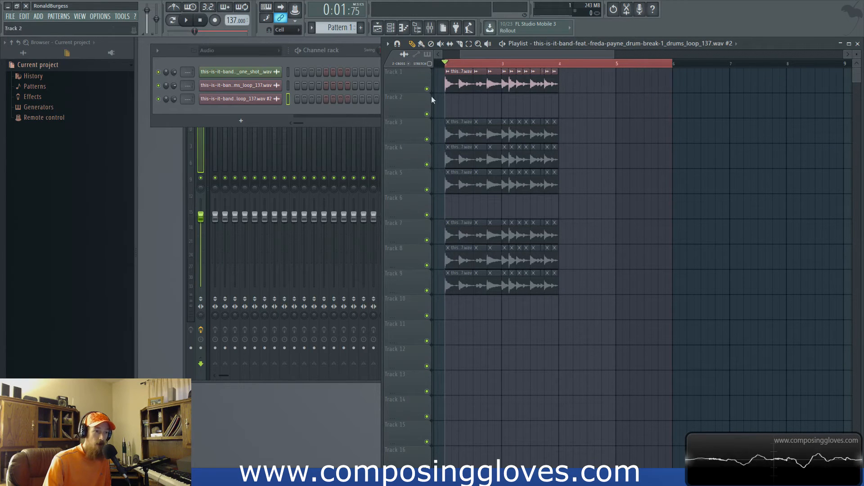
- With Track 1's first slice as the source, twice paint and delete a run of copies on Track 2 from bar 4 past bar 8
click(455, 84)
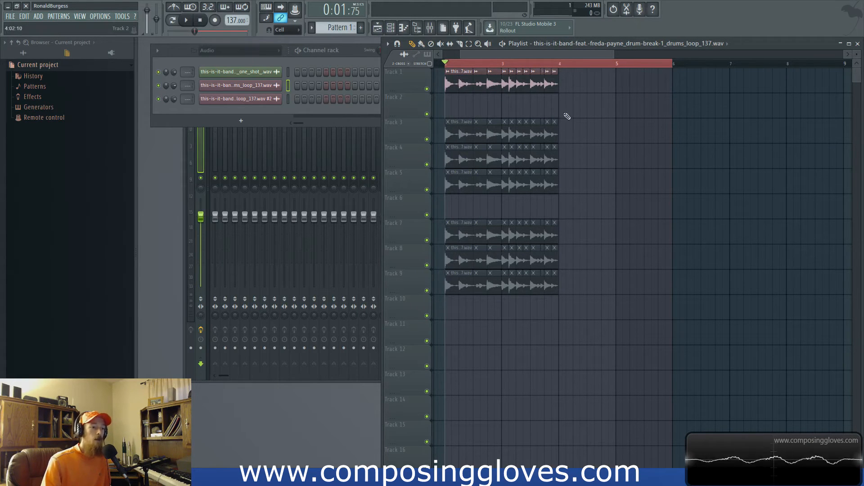
drag(567, 110, 748, 103)
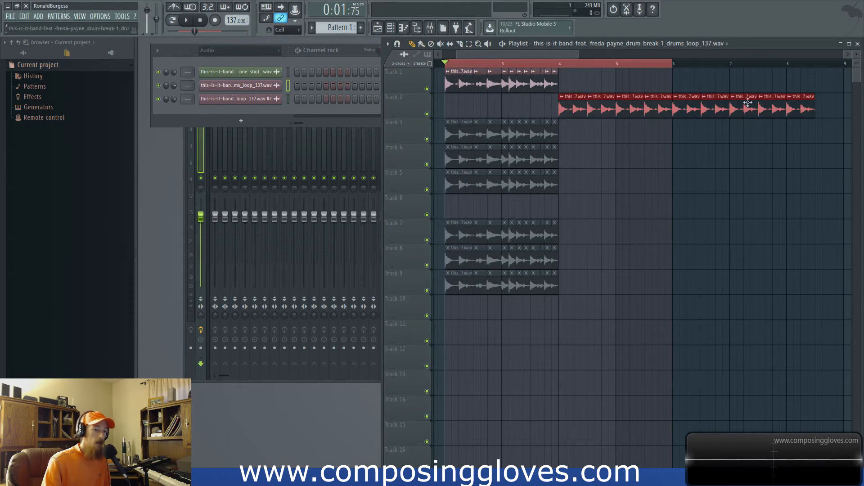
click(430, 44)
drag(804, 110, 564, 106)
scroll(436, 62, down, 4)
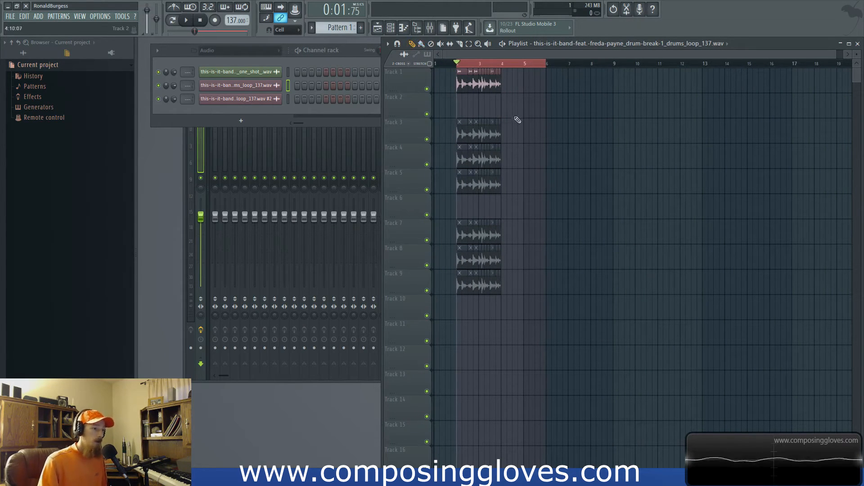
mouse_move(508, 111)
mouse_down()
mouse_move(594, 111)
mouse_move(606, 119)
mouse_up()
right_click(600, 112)
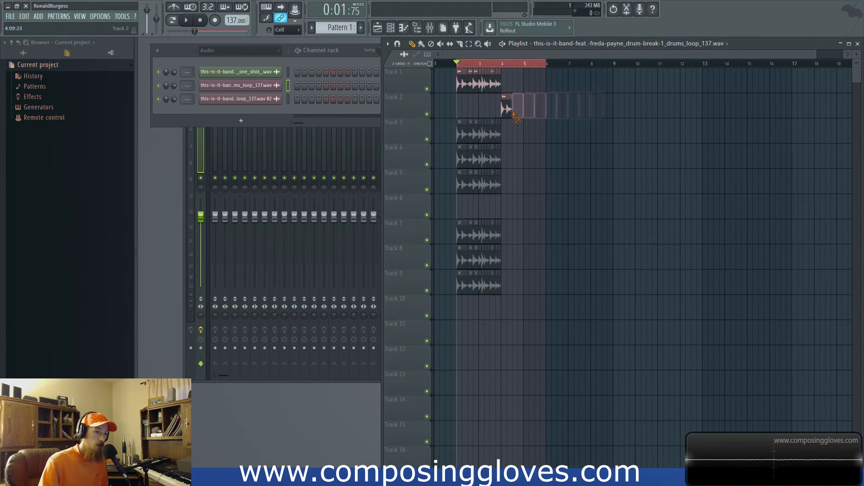
- Examine the drum loop slices in the playlist at several horizontal zoom levels, from close up to an overview
scroll(486, 79, up, 4)
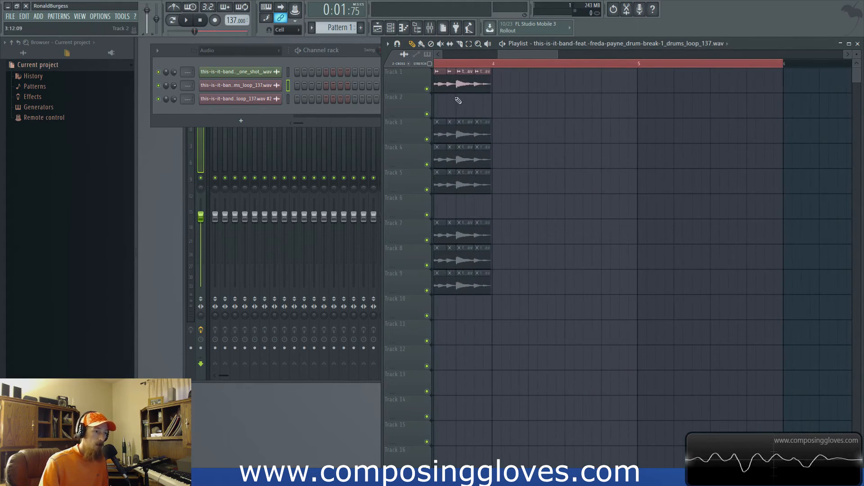
scroll(578, 118, down, 4)
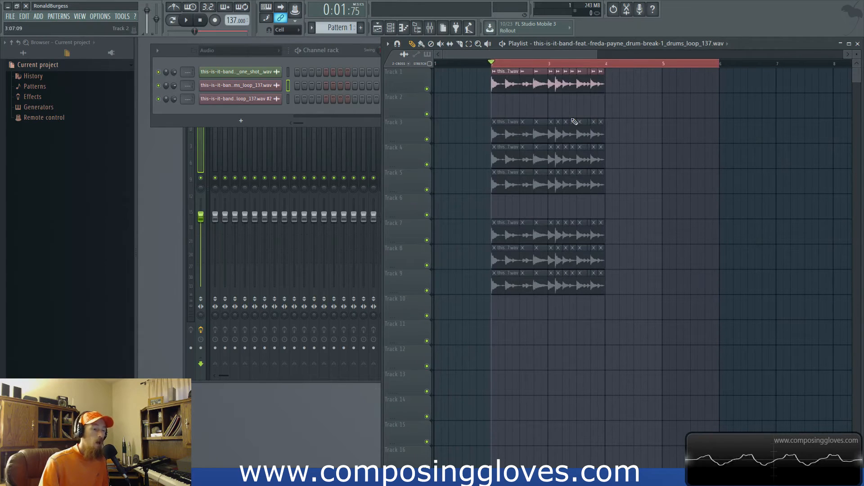
right_click(528, 103)
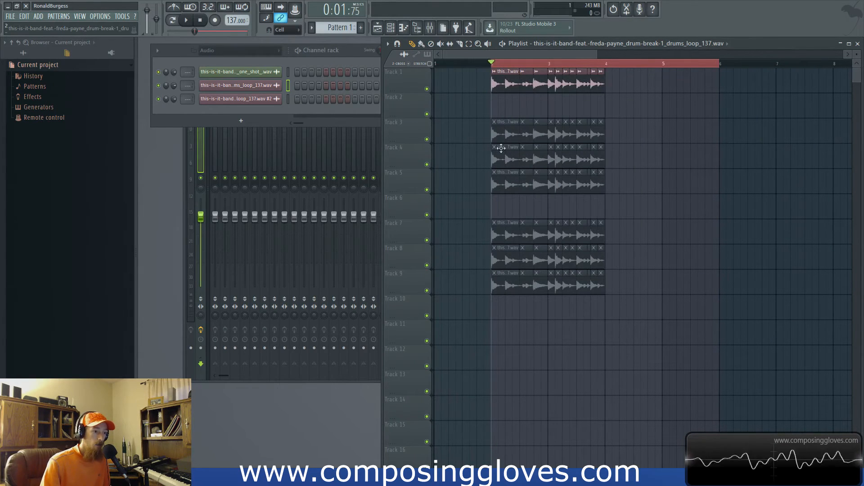
scroll(534, 158, down, 3)
scroll(536, 158, up, 5)
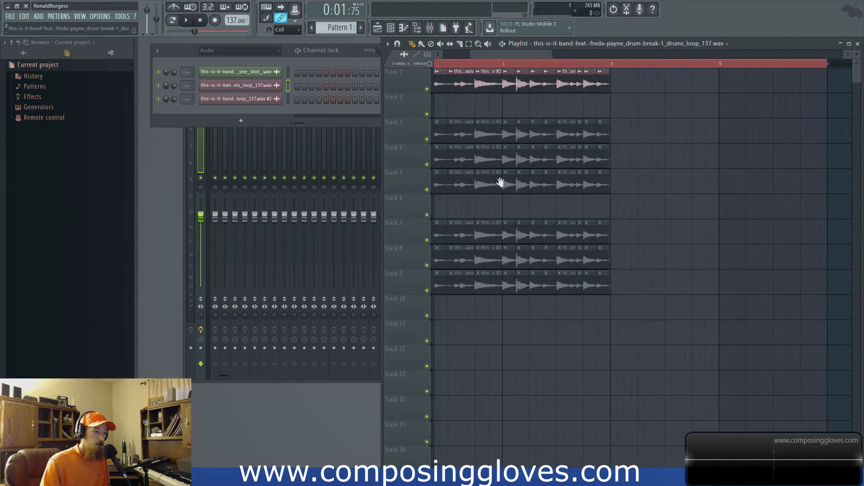
scroll(634, 144, down, 3)
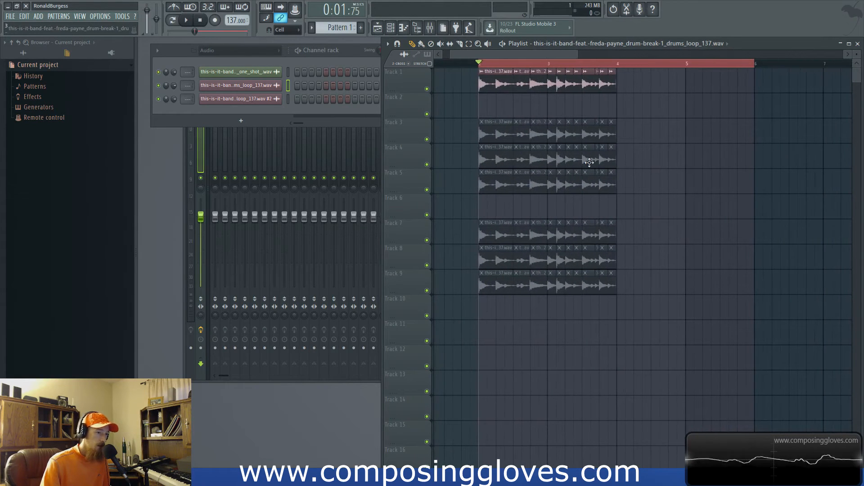
scroll(528, 134, down, 2)
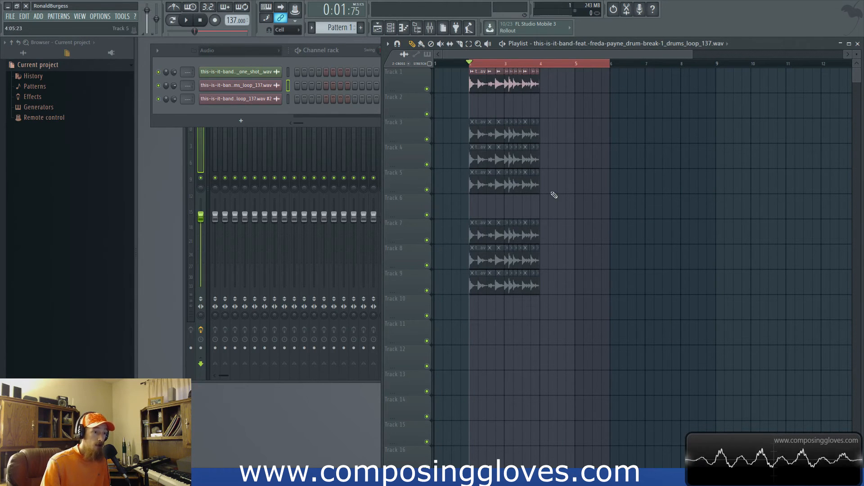
scroll(545, 193, up, 4)
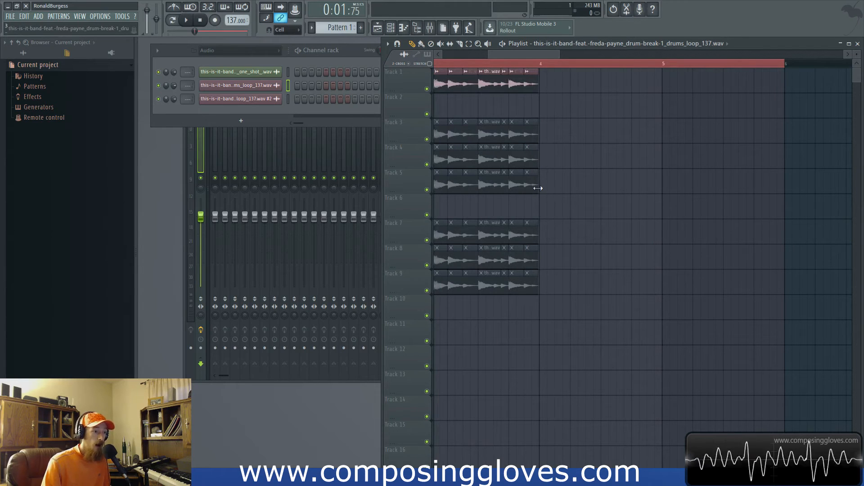
key(ctrl+z)
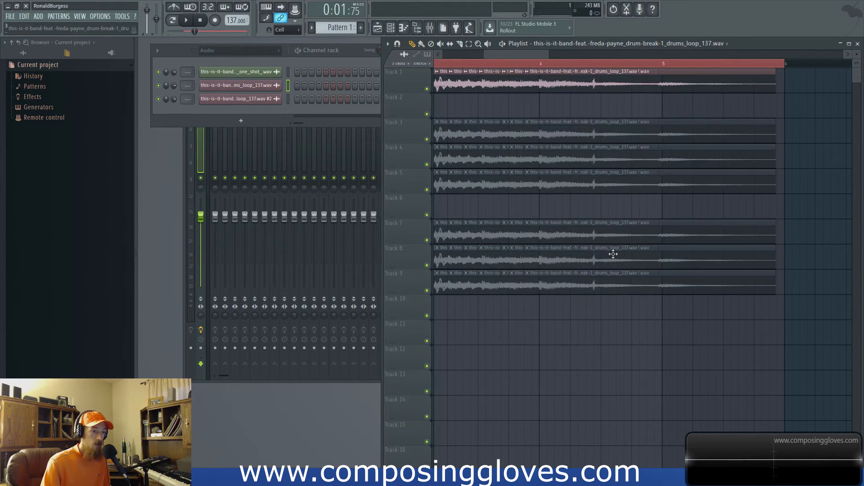
key(ctrl+z)
scroll(579, 216, down, 3)
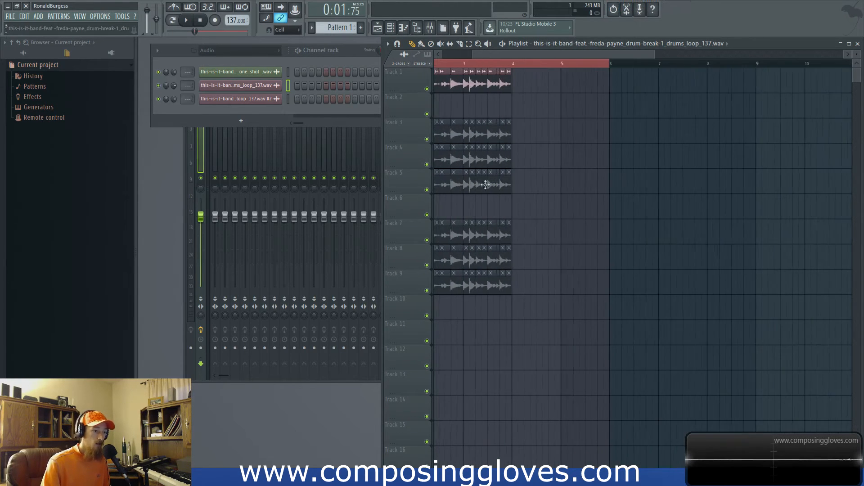
right_click(526, 131)
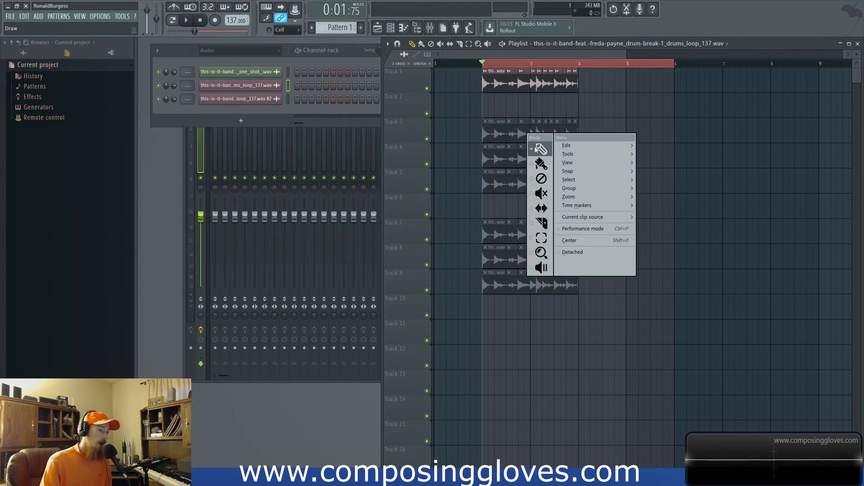
click(617, 103)
right_click(616, 107)
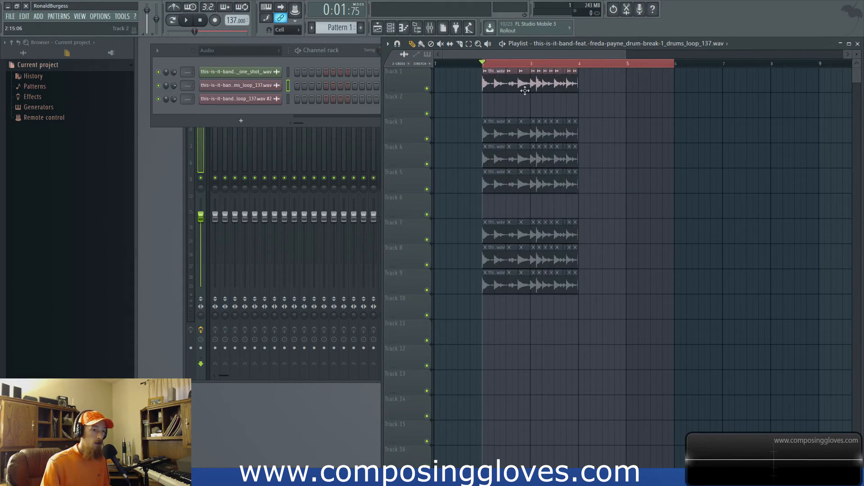
- Switch the clip source to Track 1's loop #2 slice, and back to the loop_137.wav slice without the suffix
click(525, 85)
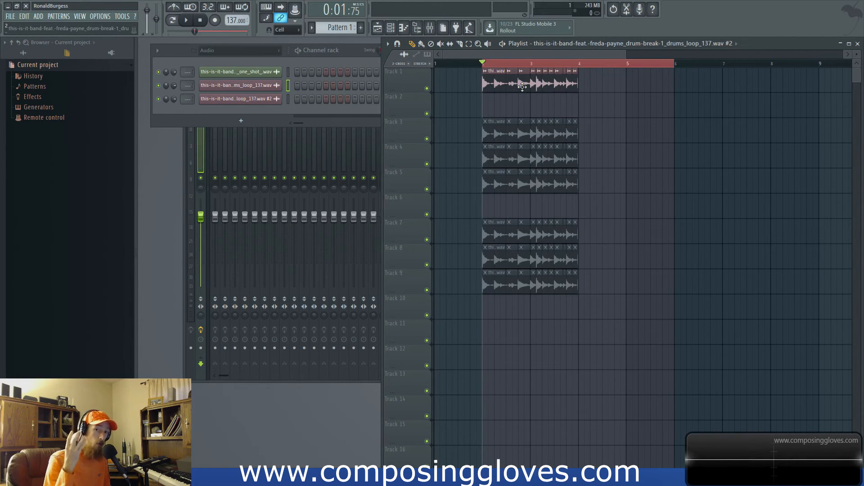
click(496, 83)
mouse_move(510, 77)
mouse_down()
mouse_move(570, 75)
mouse_move(512, 81)
mouse_move(520, 81)
mouse_up()
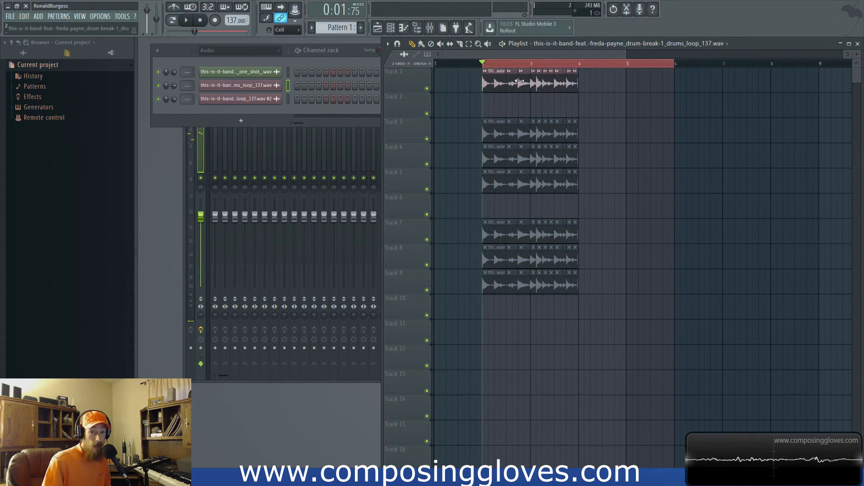
- Show the Unsorted channel group and add an FL Keys channel, moving its plugin window clear of the channel rack
click(250, 51)
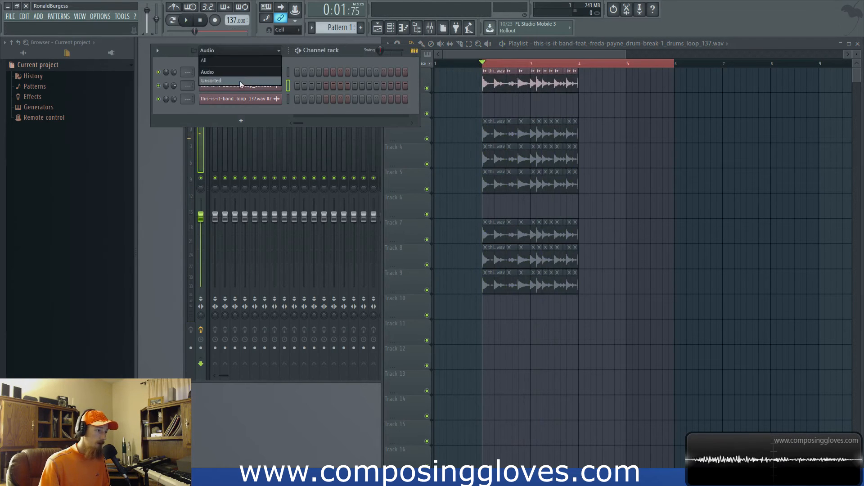
click(211, 81)
click(242, 134)
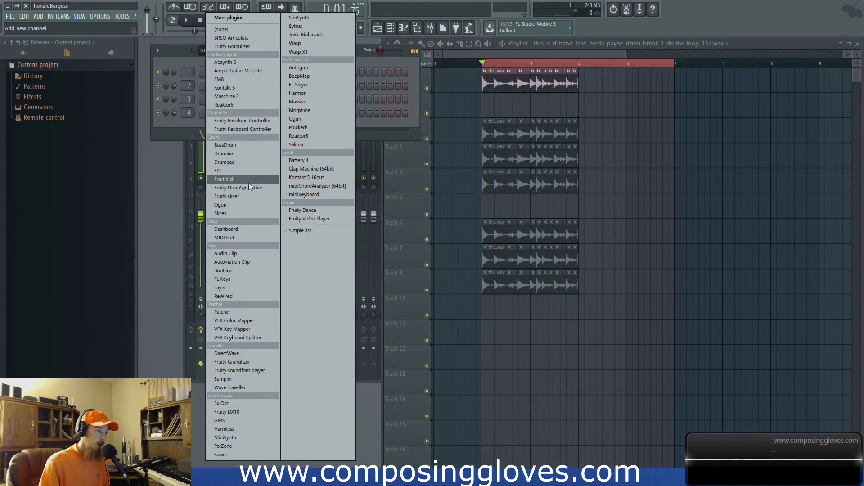
click(260, 280)
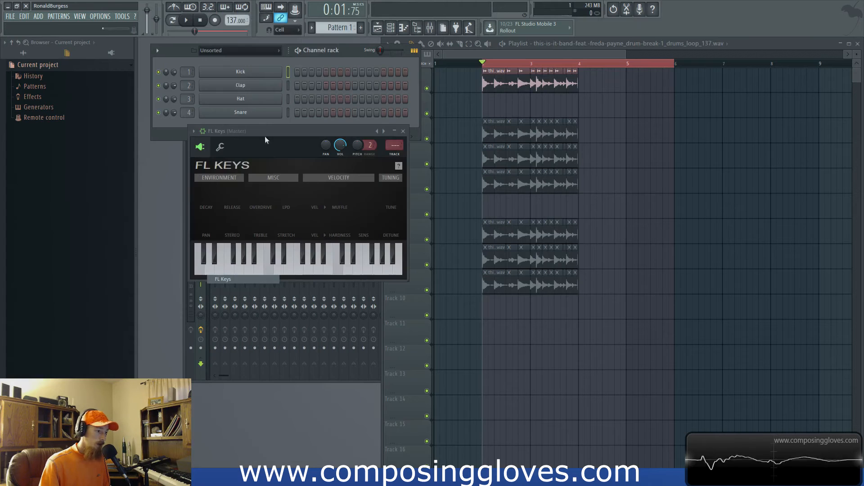
drag(271, 133, 414, 133)
- Open the piano roll of the FL Keys channel
click(256, 128)
right_click(255, 129)
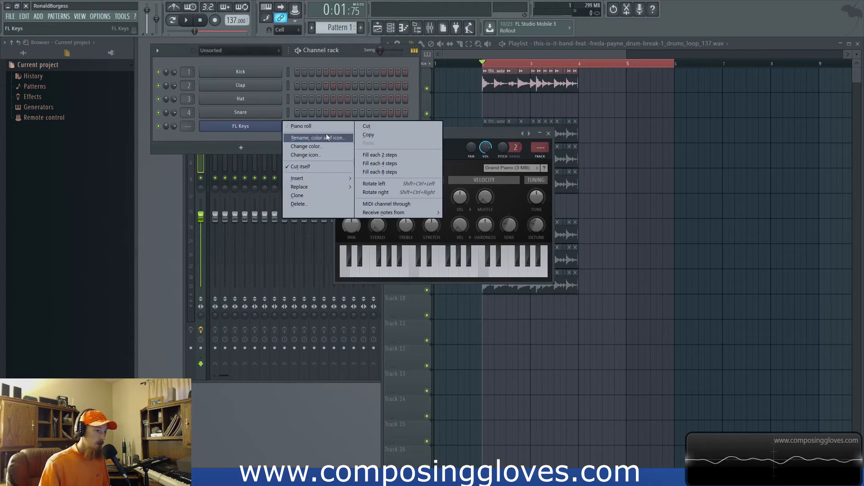
click(324, 135)
key(Return)
right_click(270, 127)
click(309, 128)
- Draw eight FL Keys notes: G6, A#5, E6, C6, E6 and C6 across bar 1, and B6 with D6 at the start of bar 2
click(345, 177)
click(345, 250)
click(389, 201)
click(372, 233)
click(425, 201)
drag(521, 136, 522, 144)
click(524, 217)
click(462, 231)
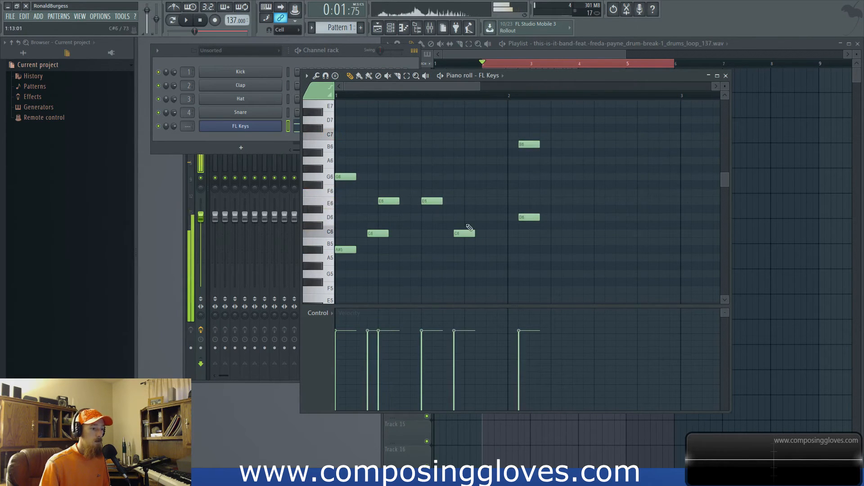
- Add F6, A6, D#7 and two C#7 notes to the second half of bar 1
click(451, 192)
click(451, 160)
drag(469, 145, 458, 128)
click(439, 112)
click(426, 128)
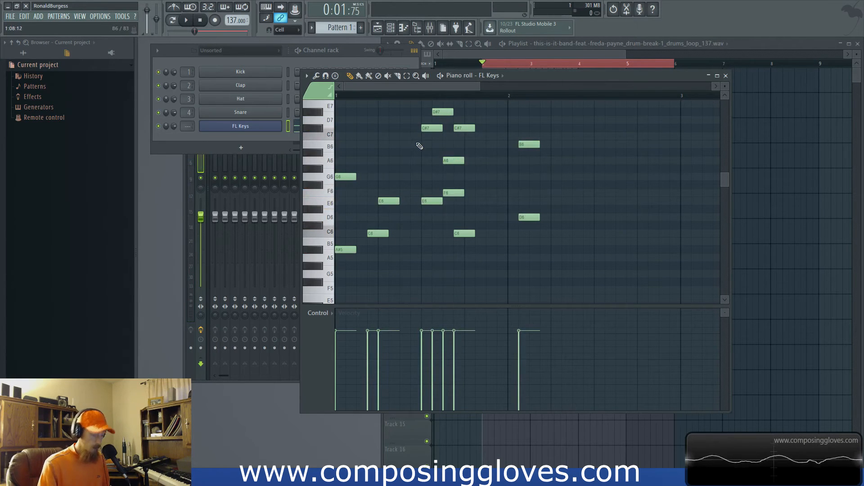
- Scrub across the piano roll notes with the Playback tool, and delete all the notes
key(y)
mouse_move(419, 149)
mouse_down()
mouse_move(381, 153)
mouse_move(531, 145)
mouse_up()
key(ctrl+a)
key(Delete)
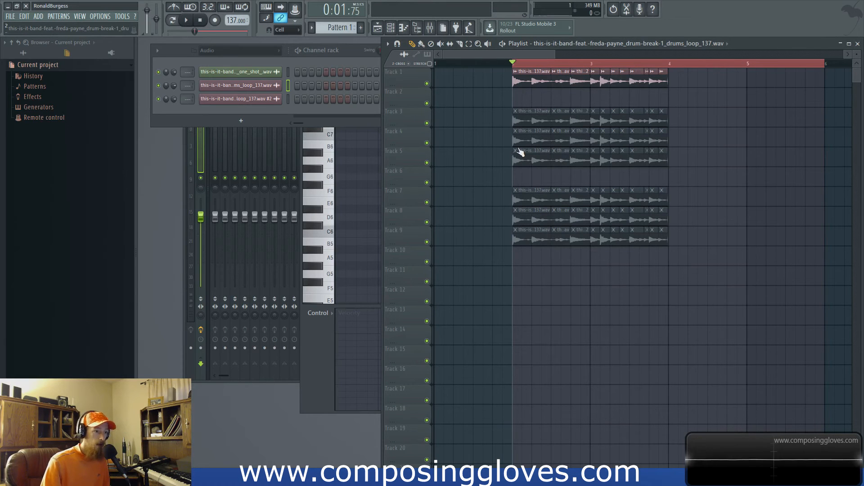
- Examine the sliced drum tracks in the playlist at different horizontal zoom levels and track heights
scroll(489, 145, up, 10)
scroll(491, 146, down, 12)
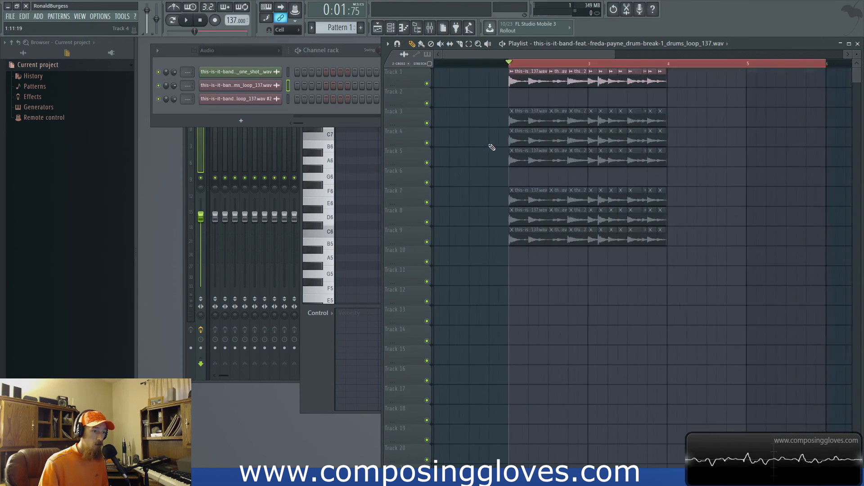
scroll(727, 113, up, 2)
scroll(727, 113, up, 7)
scroll(780, 115, down, 10)
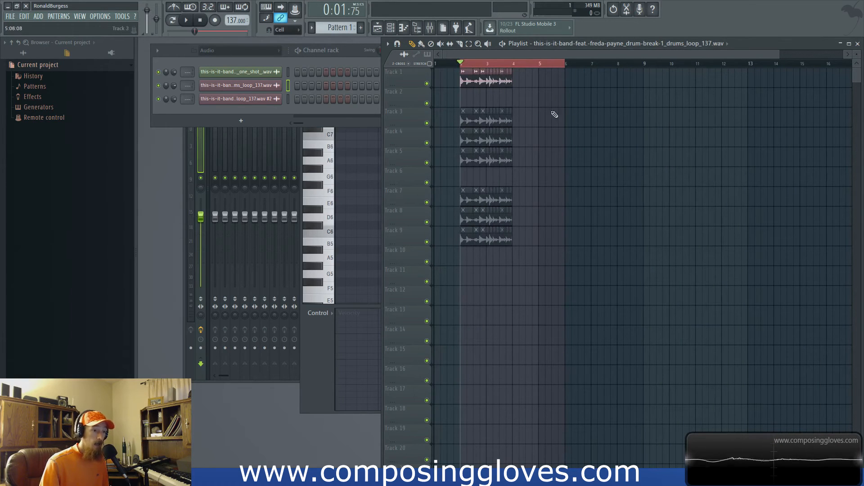
scroll(560, 136, up, 7)
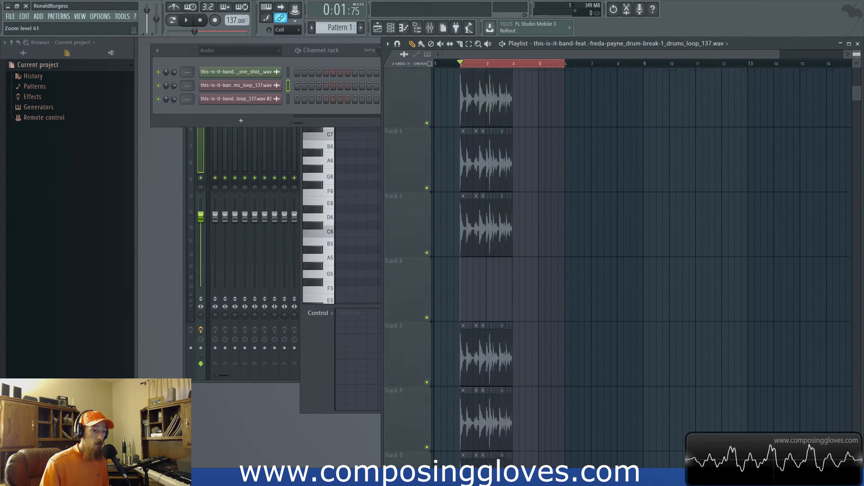
scroll(560, 136, down, 10)
scroll(560, 136, up, 5)
scroll(573, 148, up, 4)
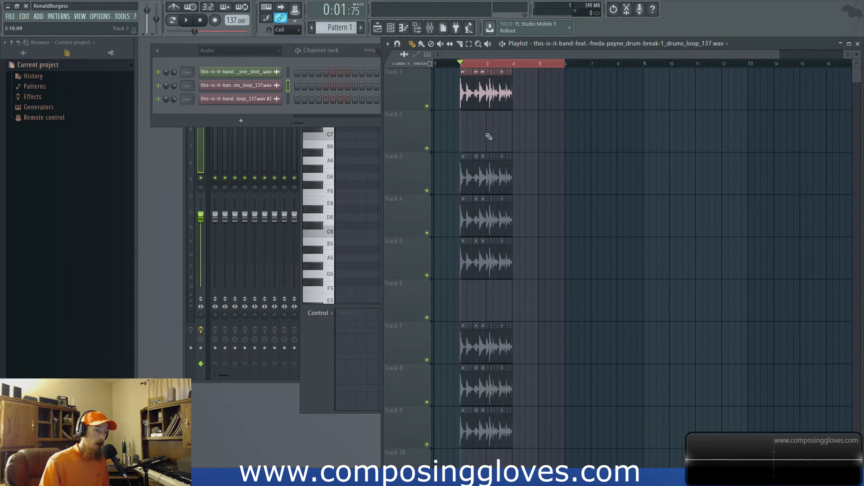
- Examine the playlist timeline beyond the drum slices out to about bar 29, and the area around bars 4 to 7
scroll(492, 168, right, 6)
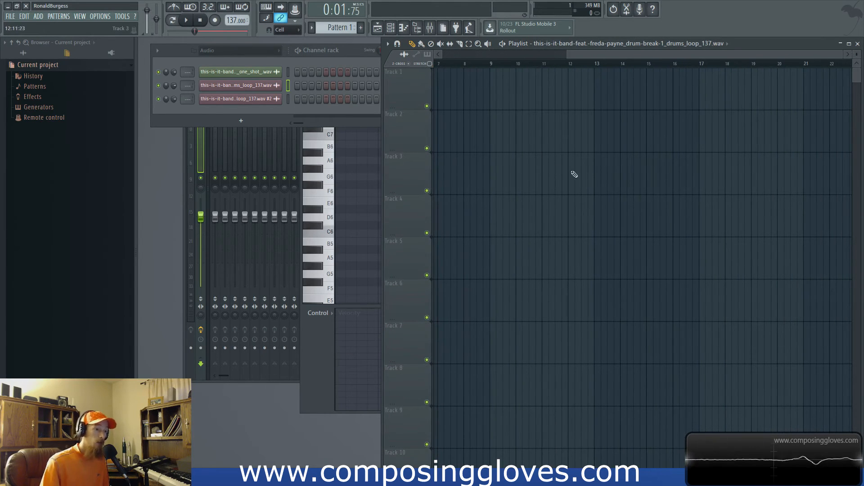
scroll(637, 254, left, 6)
scroll(473, 255, right, 8)
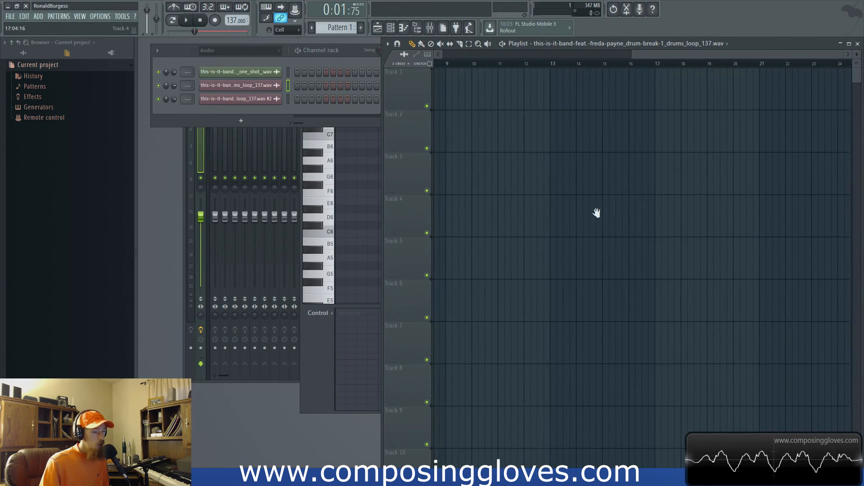
scroll(603, 177, left, 8)
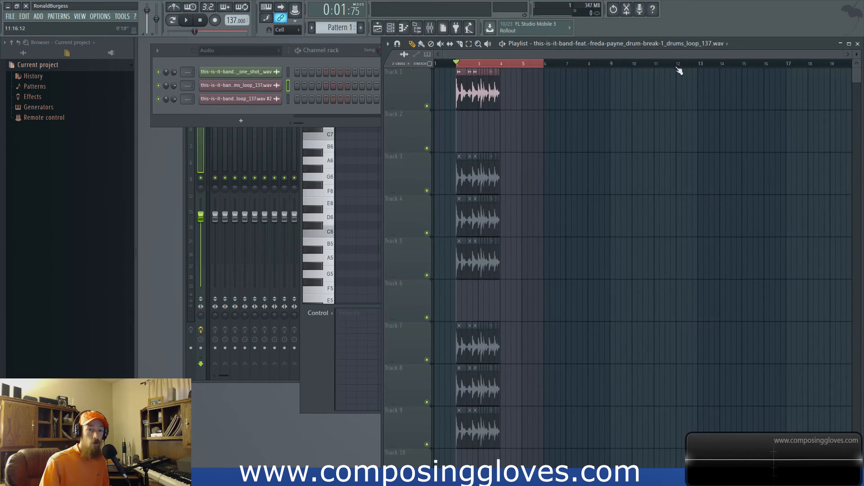
scroll(584, 201, right, 7)
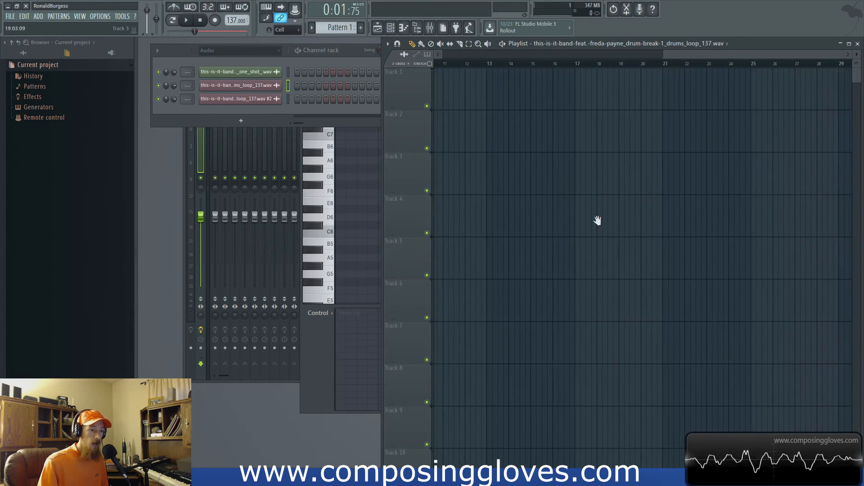
scroll(662, 240, left, 7)
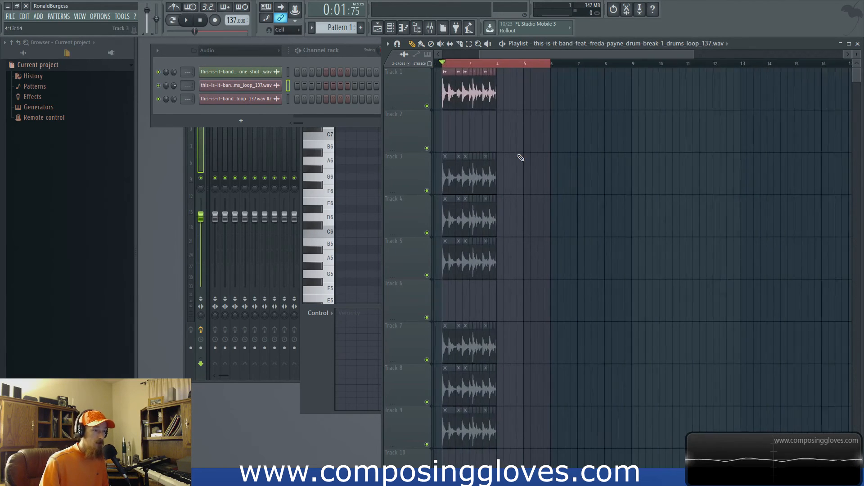
scroll(521, 158, up, 5)
scroll(595, 183, right, 5)
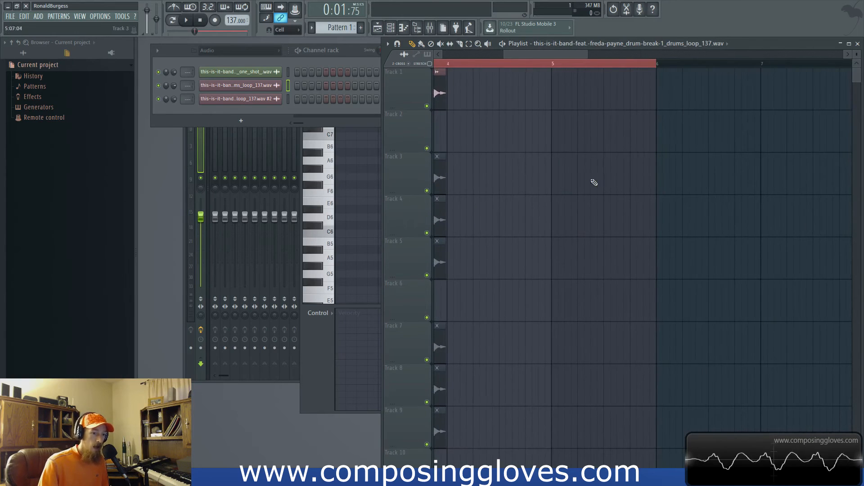
- Examine the drum slices in bars 2 and 3 and the empty timeline beyond them at different horizontal zoom levels
scroll(598, 204, left, 4)
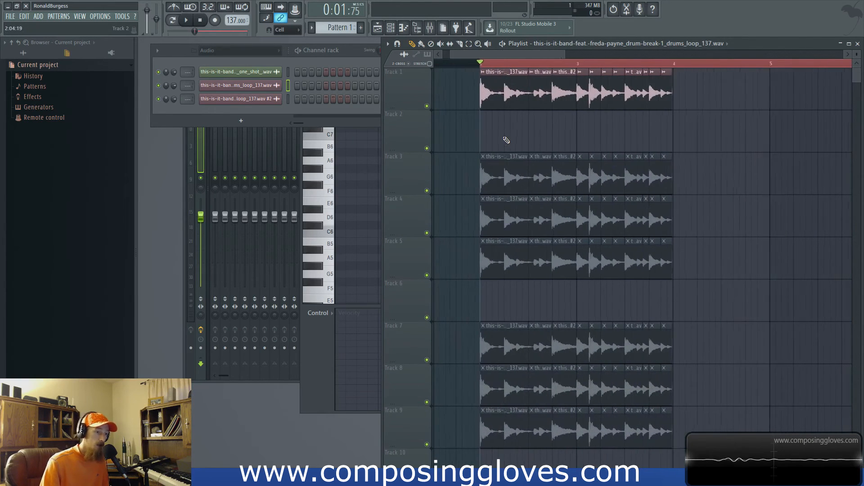
scroll(505, 139, down, 4)
scroll(517, 147, right, 1)
scroll(504, 146, down, 2)
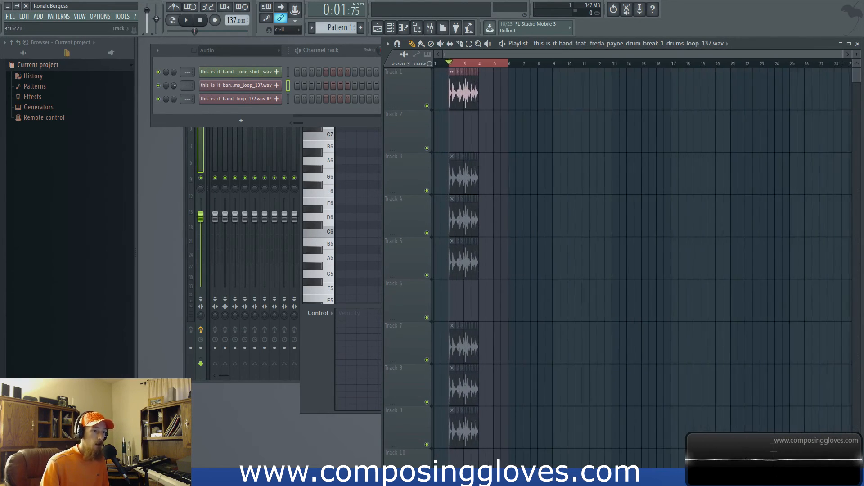
scroll(531, 153, up, 4)
scroll(531, 153, down, 2)
scroll(531, 153, up, 2)
scroll(631, 180, down, 3)
scroll(630, 180, up, 3)
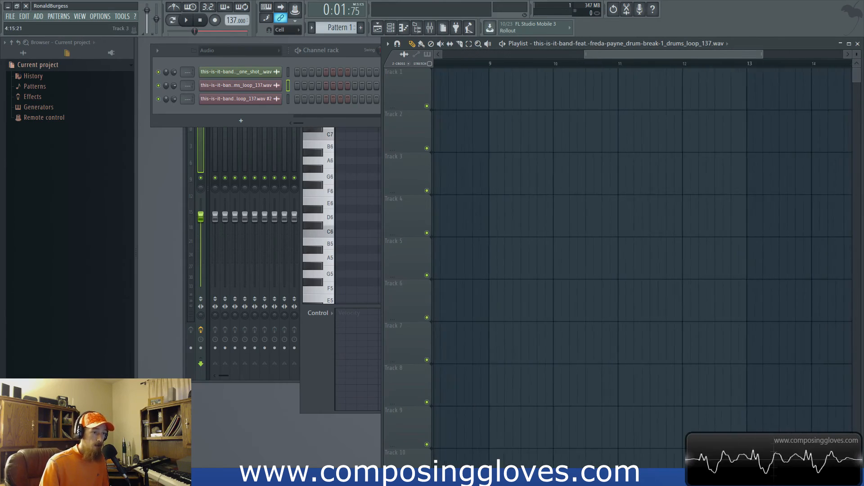
scroll(630, 180, down, 4)
scroll(630, 181, up, 4)
scroll(630, 180, down, 5)
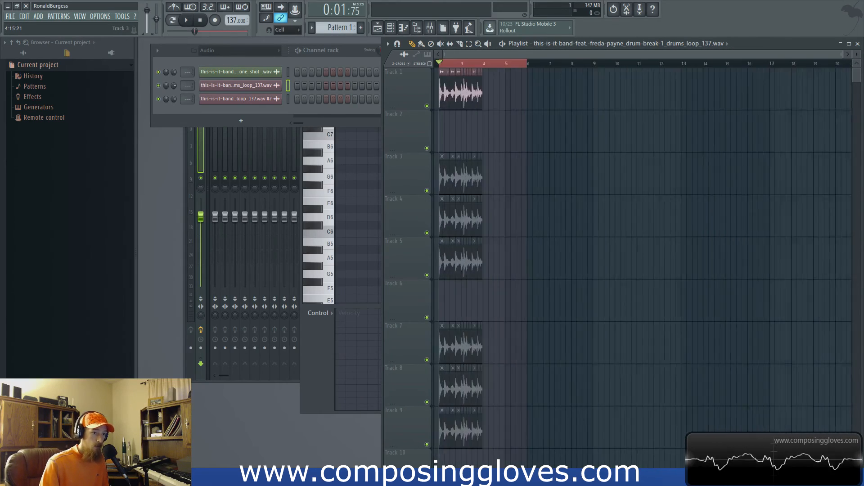
- Examine the sliced drum tracks at different track heights, including tracks 7 to 9 and the empty tracks below
scroll(479, 147, up, 4)
scroll(506, 146, down, 3)
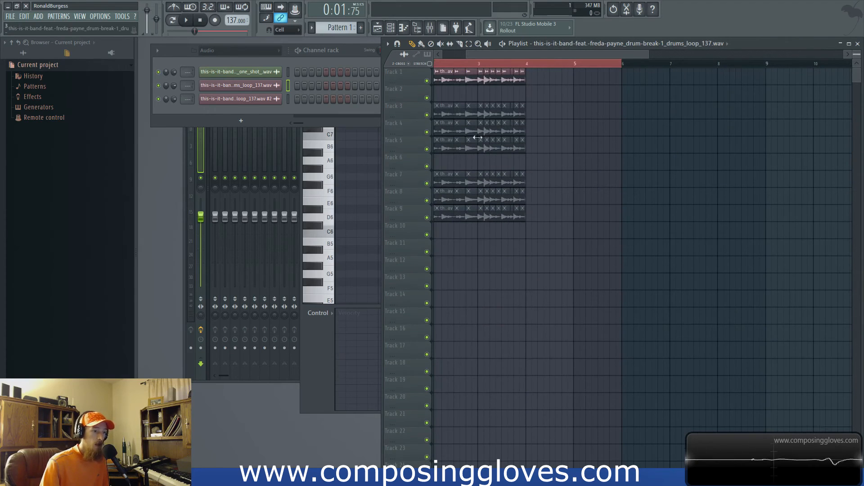
scroll(559, 166, up, 3)
scroll(554, 185, down, 4)
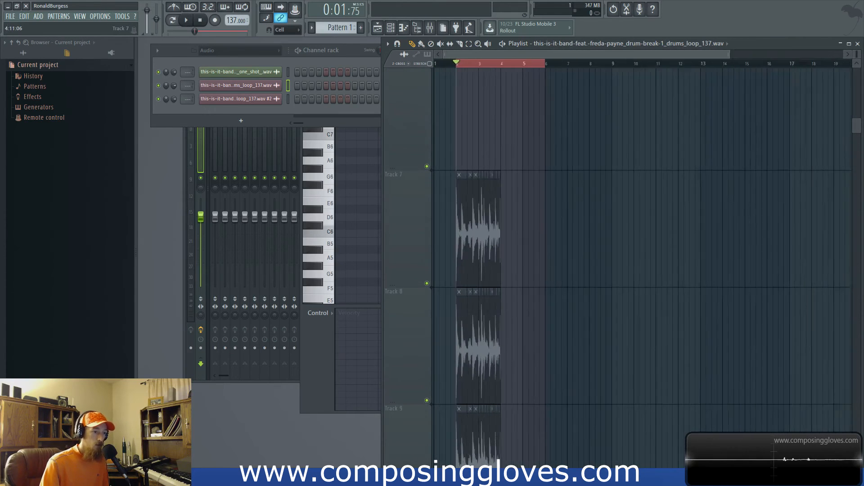
scroll(514, 162, down, 3)
scroll(514, 163, up, 3)
scroll(507, 164, down, 3)
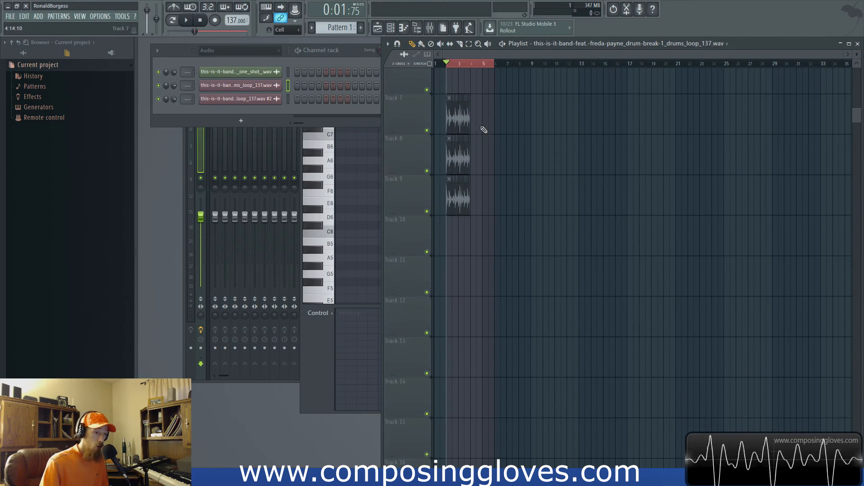
scroll(485, 129, down, 3)
scroll(486, 127, up, 3)
scroll(488, 124, down, 1)
scroll(488, 124, up, 5)
- Group track 3 with the track above and shrink its height to a thin strip
right_click(406, 129)
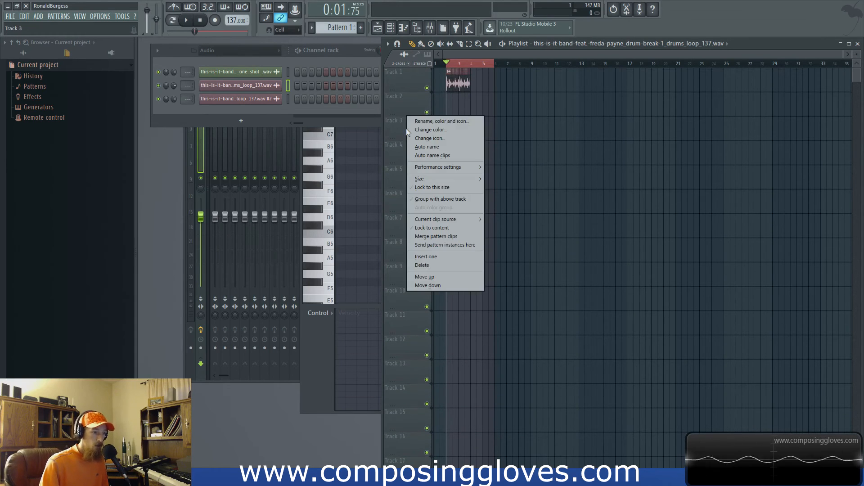
click(406, 128)
drag(395, 138, 396, 125)
scroll(508, 121, down, 4)
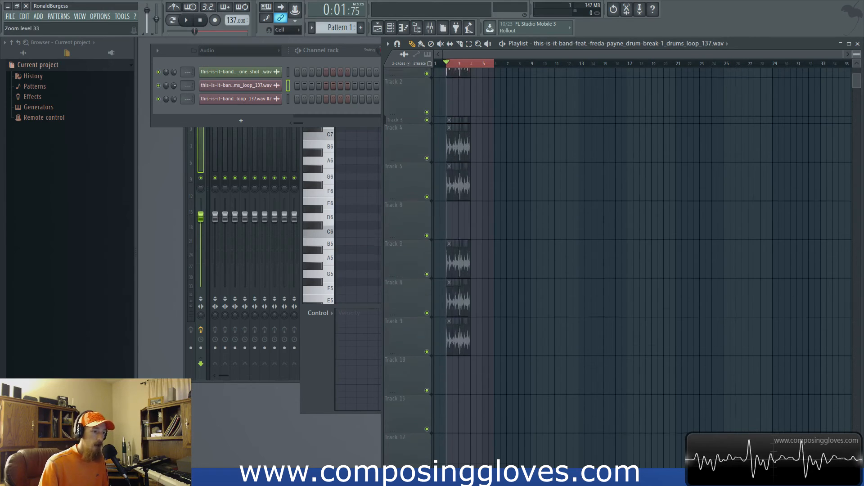
scroll(472, 131, down, 6)
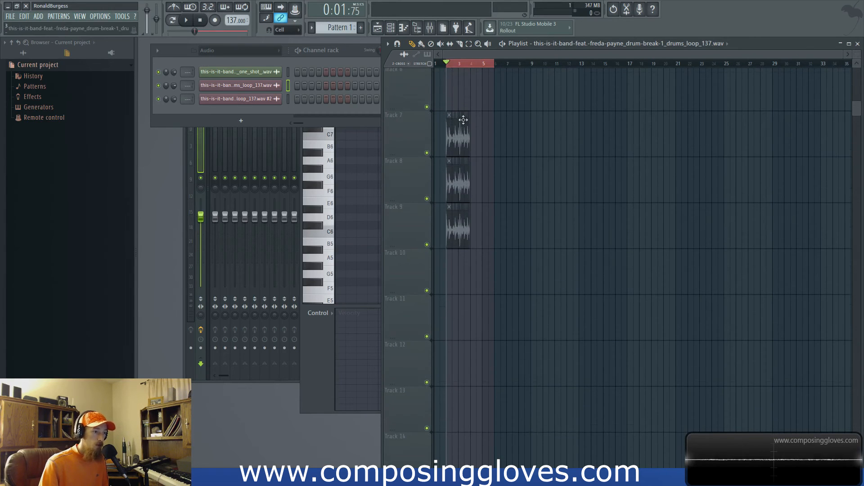
scroll(410, 133, up, 1)
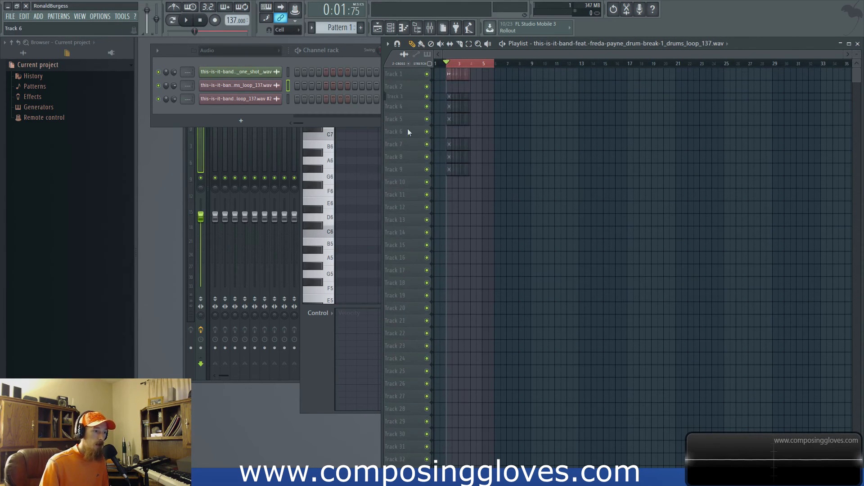
- Enlarge track 3 to match the height of the other tracks, and ungroup it from the track above
drag(406, 99, 406, 105)
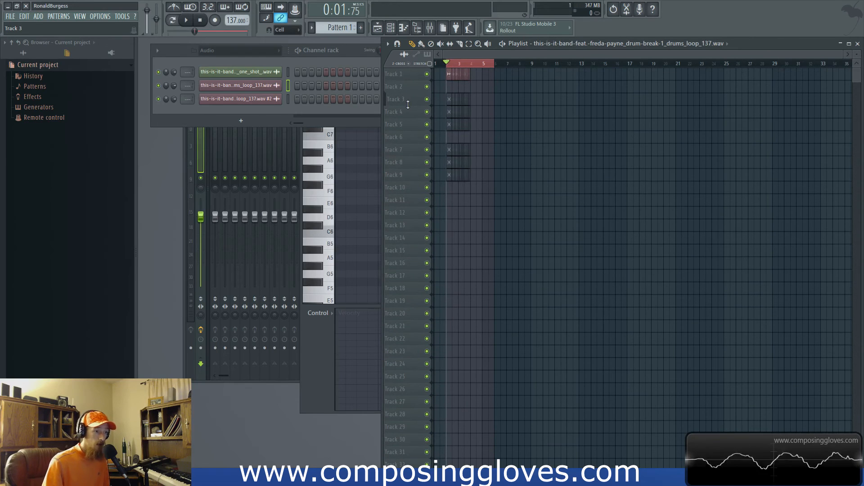
scroll(541, 160, up, 2)
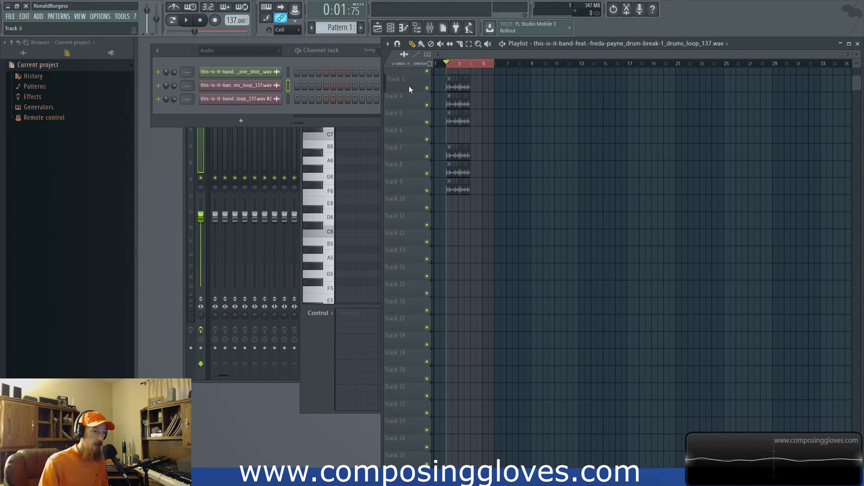
right_click(409, 88)
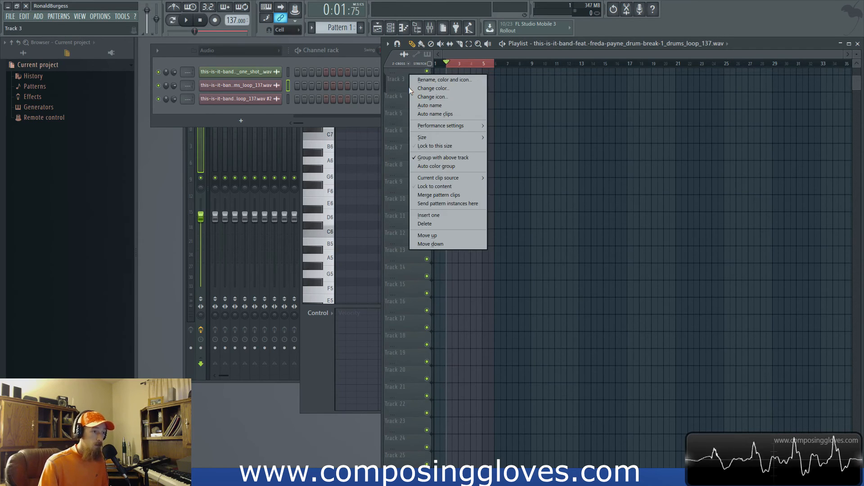
click(444, 158)
scroll(490, 148, up, 2)
ctrl+scroll(495, 149, up, 8)
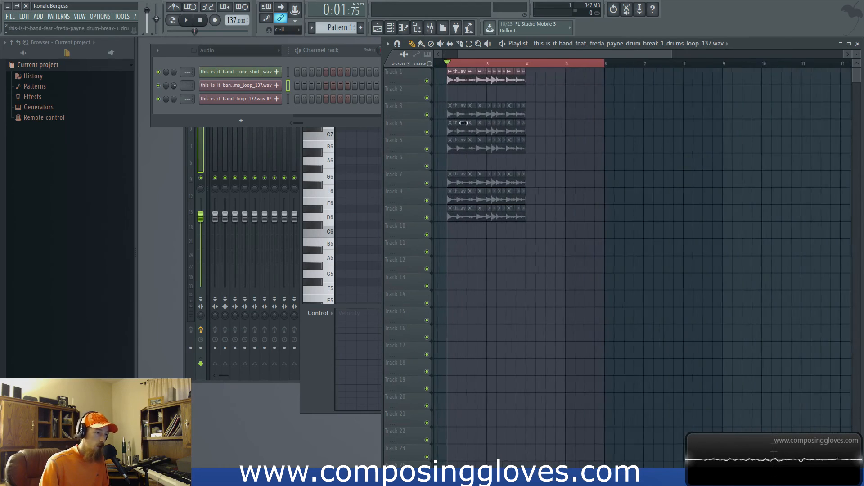
- Place a clip on track 2 in the second half of bar 1, and delete it
scroll(492, 112, down, 6)
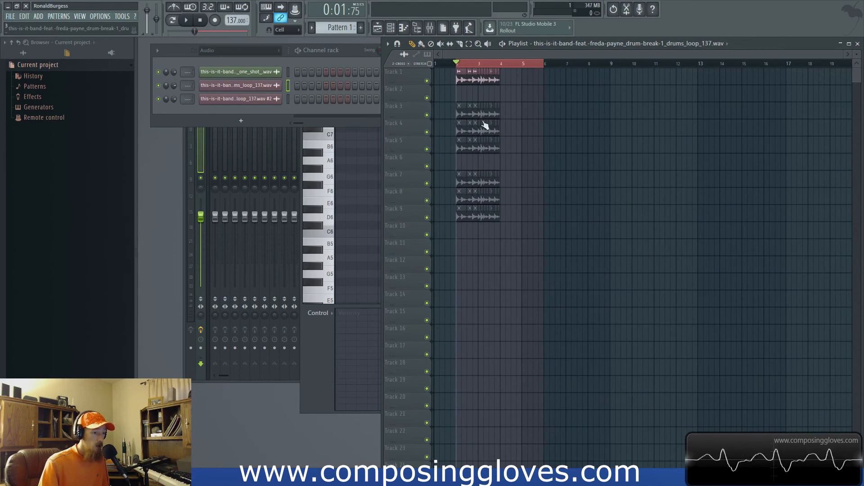
click(446, 90)
right_click(450, 92)
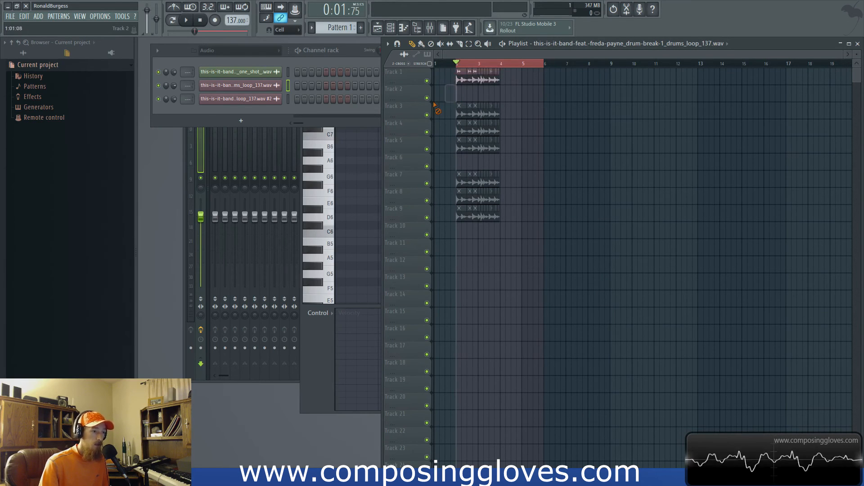
- Examine the empty area before bar 2 close up, and the full block of drum slices at several zoom levels
drag(444, 98, 454, 106)
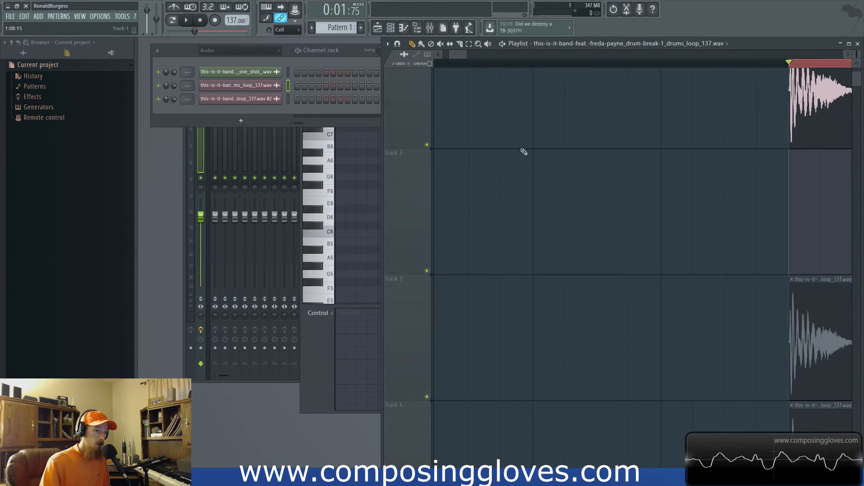
ctrl+right_click(511, 178)
scroll(516, 163, down, 5)
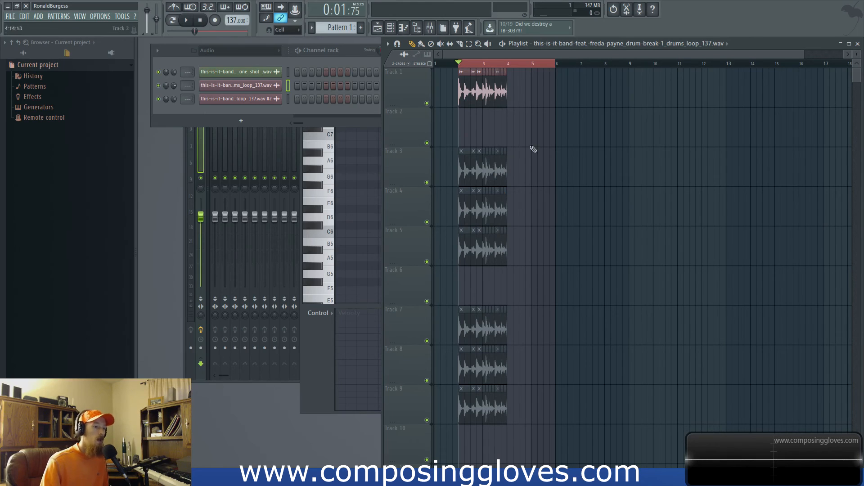
drag(440, 93, 730, 346)
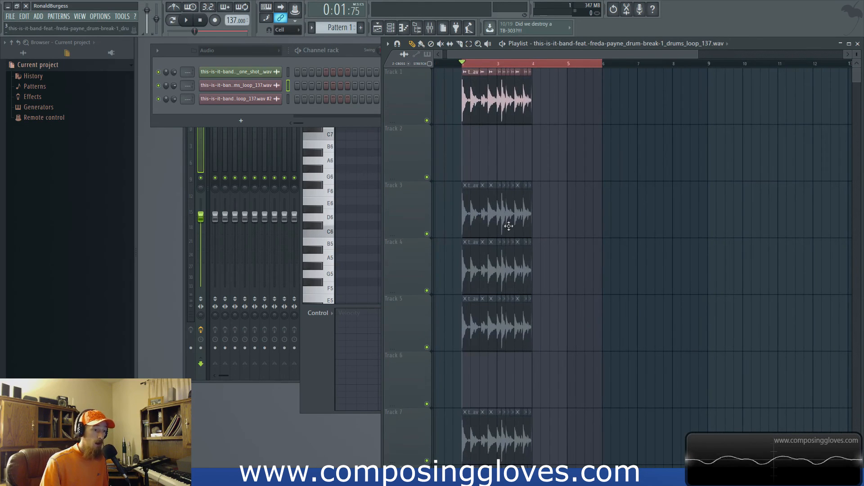
ctrl+right_click(593, 239)
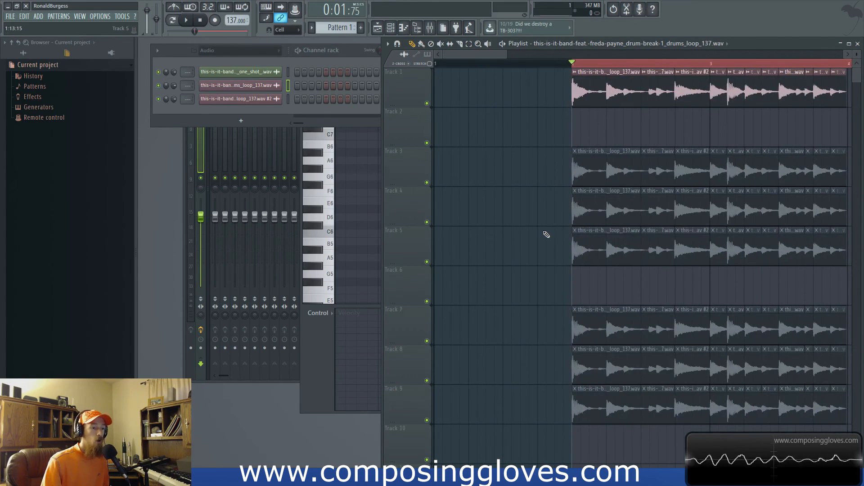
ctrl+right_click(709, 277)
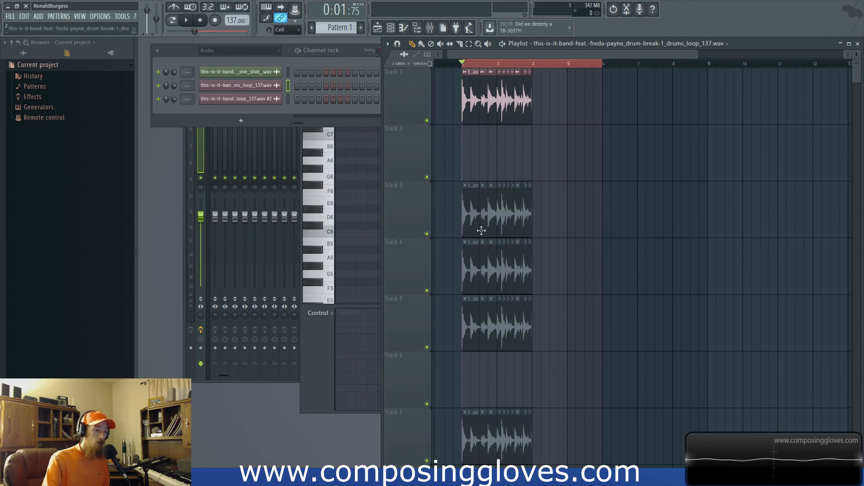
scroll(564, 258, down, 4)
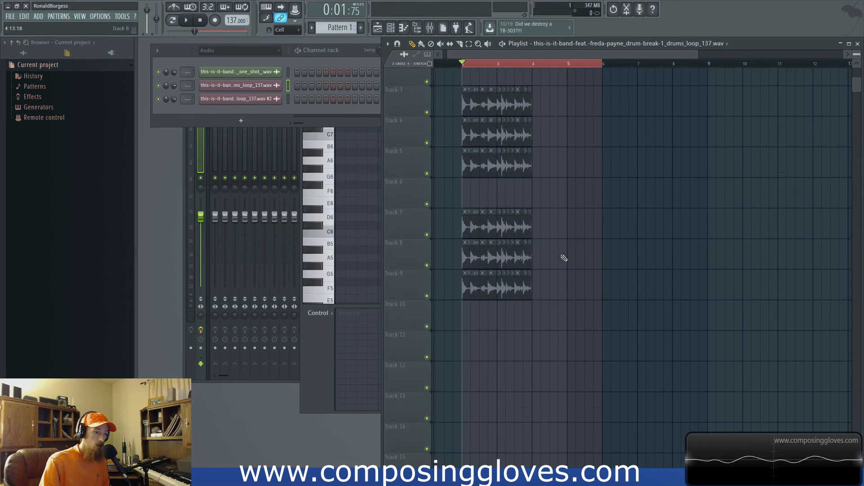
scroll(564, 258, up, 6)
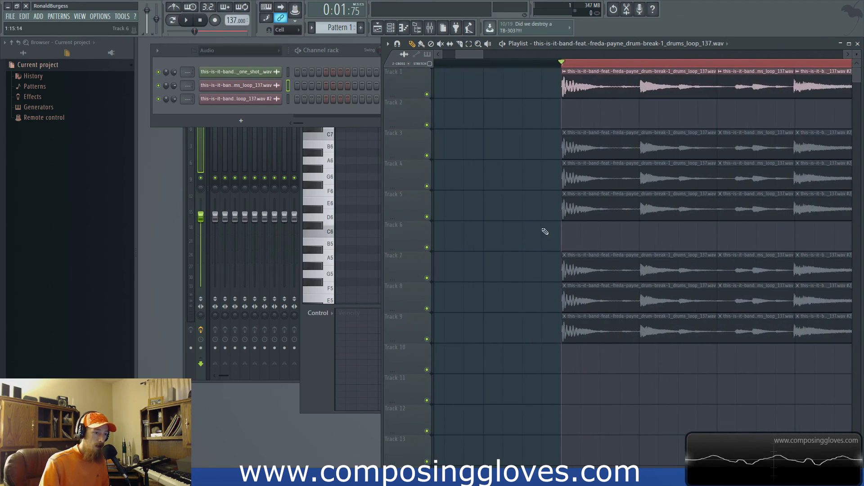
scroll(618, 231, down, 5)
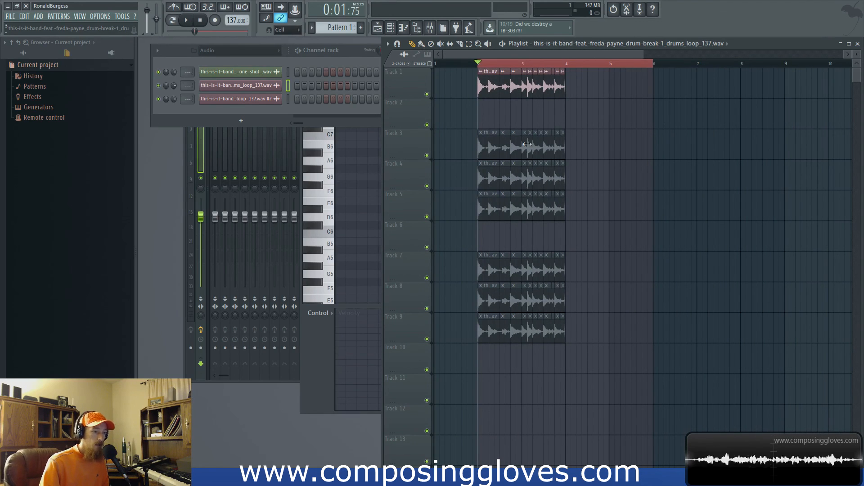
- Examine the drum slices on tracks 3 and 4 around bar 3 close up, and the whole drum block again
drag(515, 121, 542, 175)
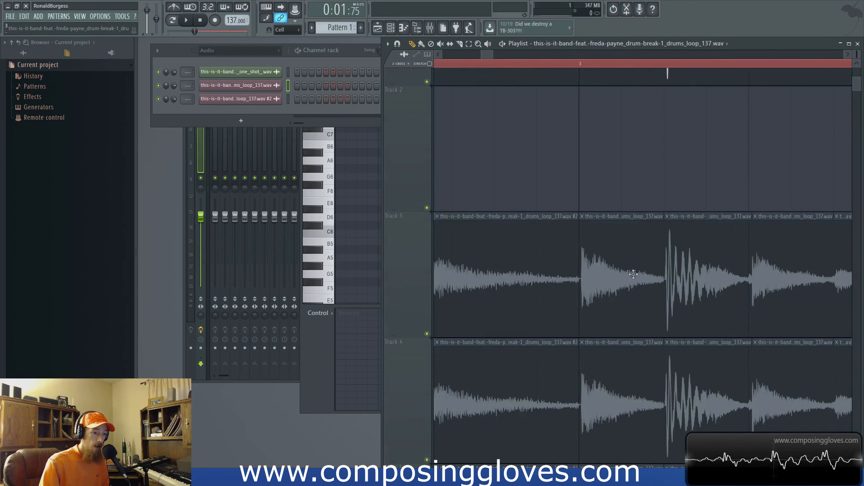
ctrl+right_click(587, 175)
ctrl+right_click(723, 227)
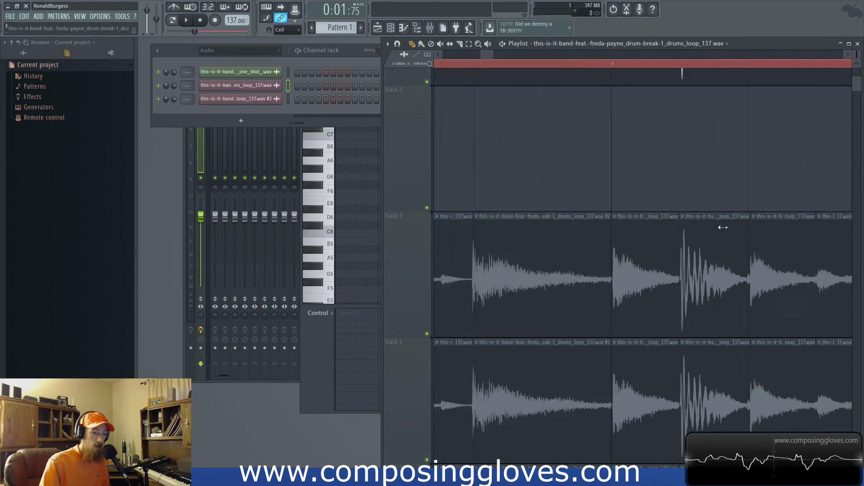
ctrl+right_click(690, 160)
ctrl+right_click(669, 133)
ctrl+right_click(669, 133)
ctrl+right_click(475, 154)
ctrl+right_click(601, 161)
ctrl+right_click(736, 170)
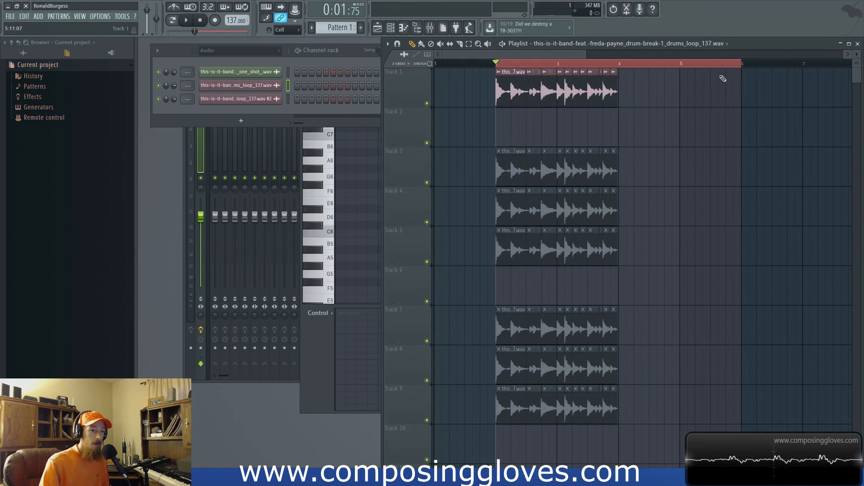
- Clear the playlist's time selection over bars 2 to 5
key(ctrl+d)
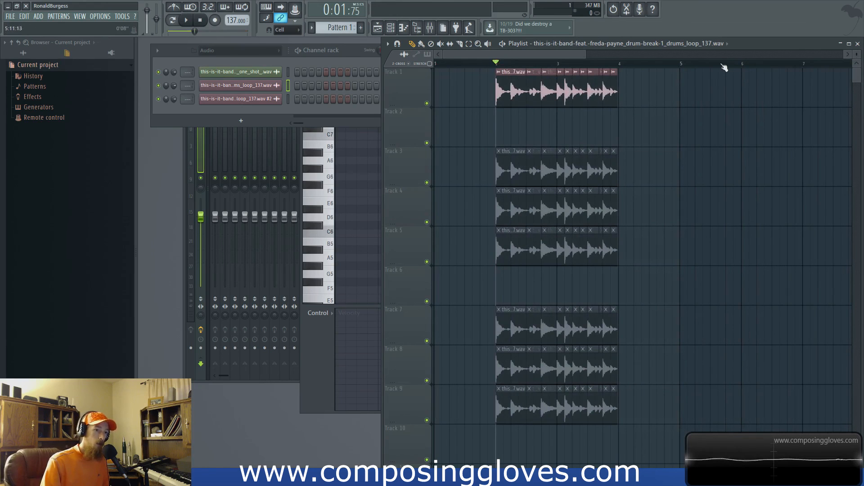
drag(542, 148, 584, 226)
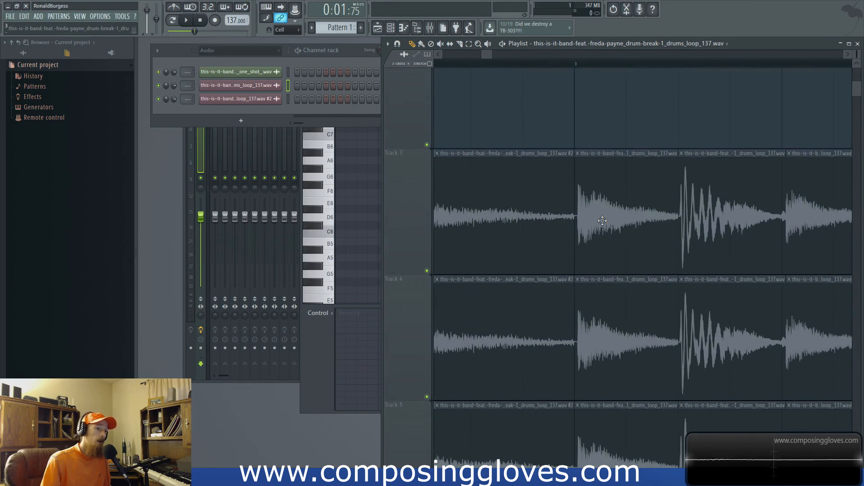
ctrl+right_click(602, 220)
scroll(615, 219, down, 4)
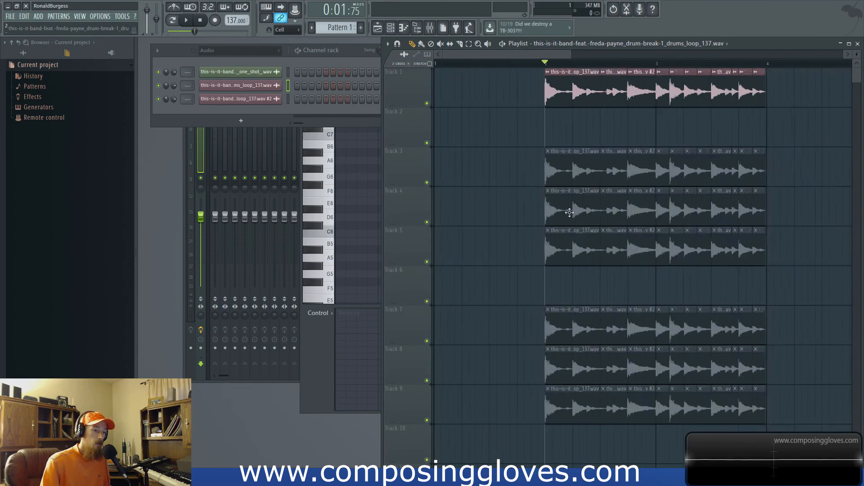